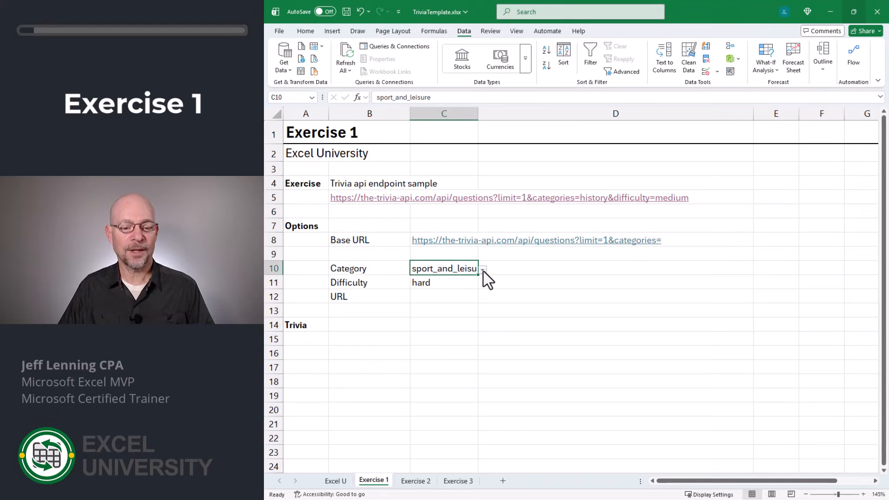
Step: Examine the category choices in C10 with their data validation list settings, and the difficulty choices in C11
{"action": "left_click", "coordinate": [483, 271]}
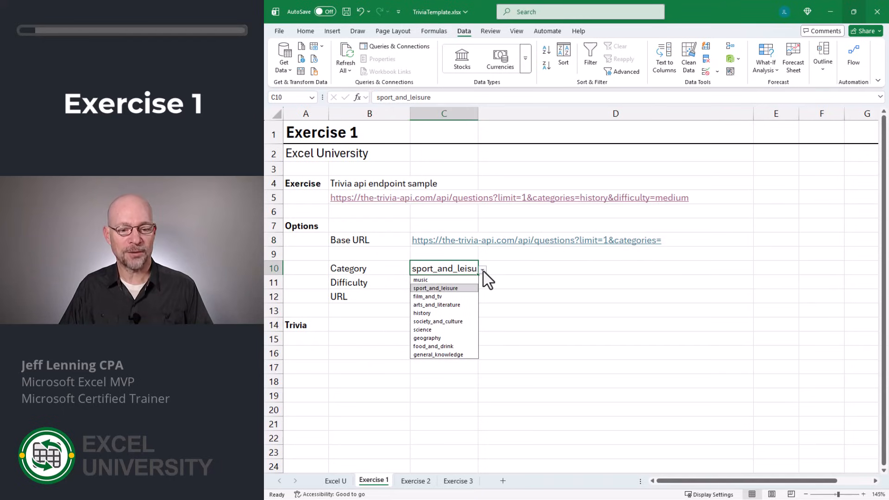
{"action": "left_click", "coordinate": [484, 272]}
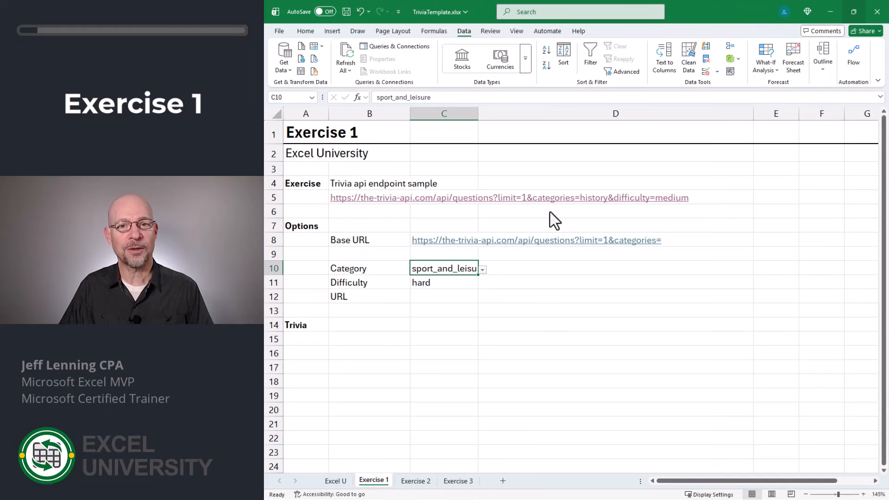
{"action": "left_click", "coordinate": [706, 73]}
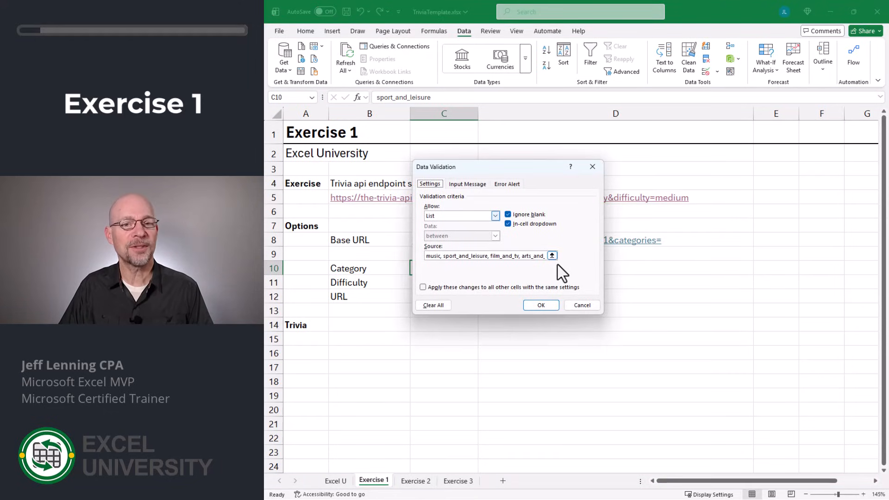
{"action": "left_click", "coordinate": [540, 305]}
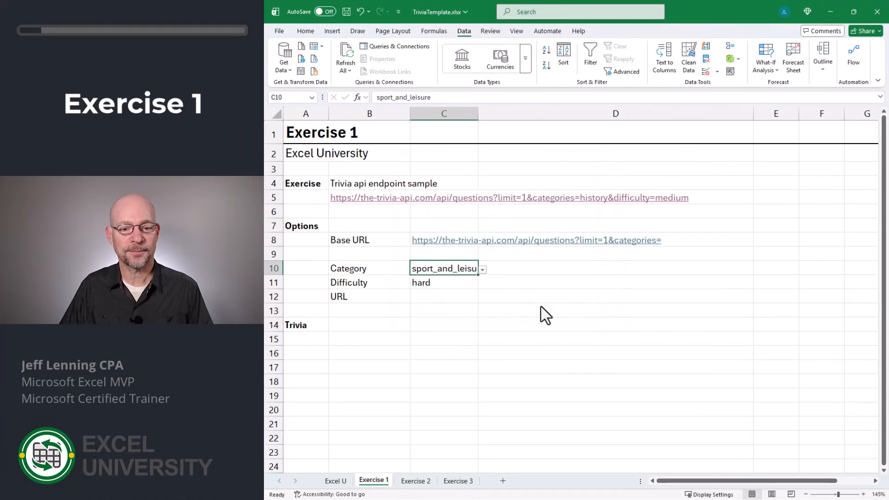
{"action": "left_click", "coordinate": [431, 289]}
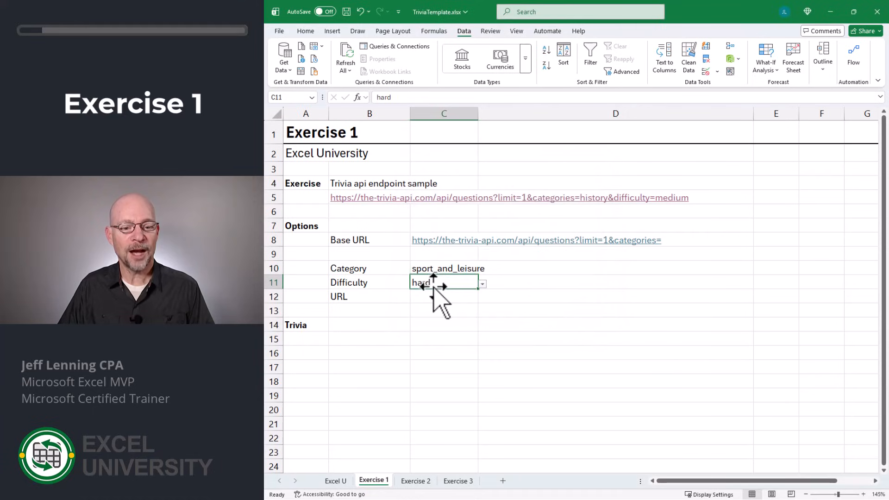
{"action": "left_click", "coordinate": [483, 283]}
{"action": "key", "text": "Escape"}
Step: Start a CONCAT formula in the URL cell C12 that joins the base URL in C8 with the category in C10
{"action": "key", "text": "Down"}
{"action": "type", "text": "="}
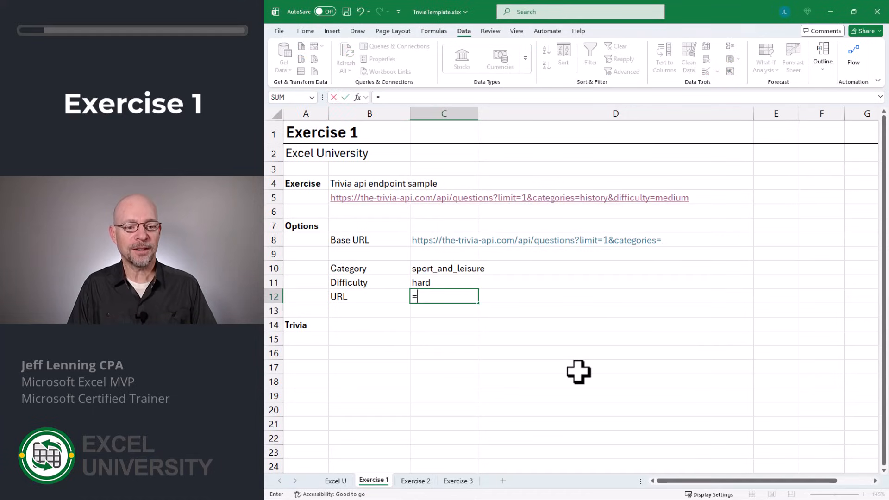
{"action": "type", "text": "conc"}
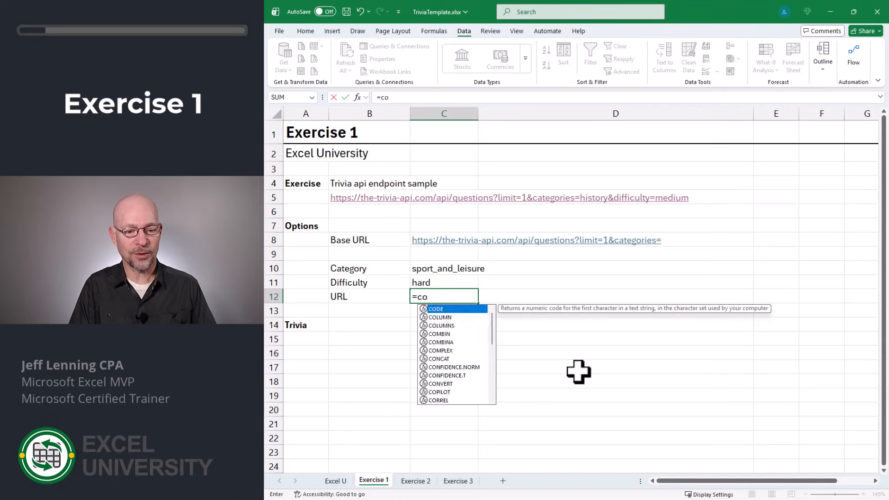
{"action": "key", "text": "Tab"}
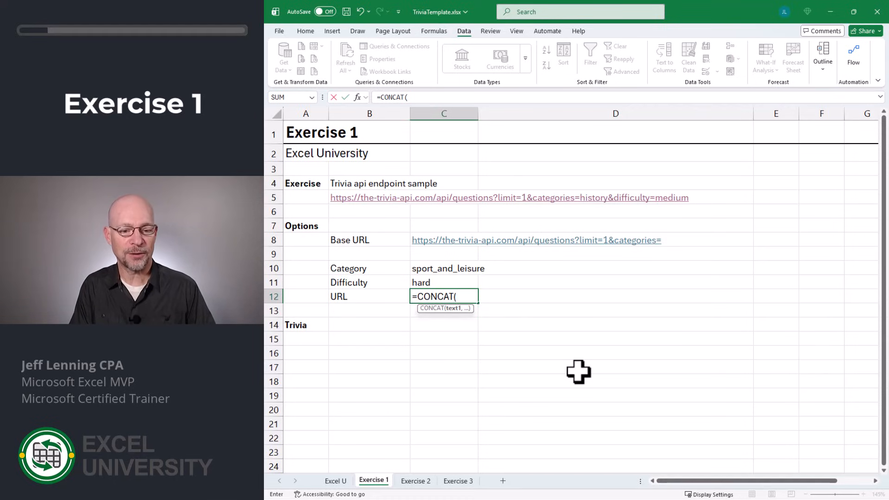
{"action": "key", "text": "Up"}
{"action": "key", "text": "Up"}
{"action": "key", "text": "Up"}
{"action": "key", "text": "Up"}
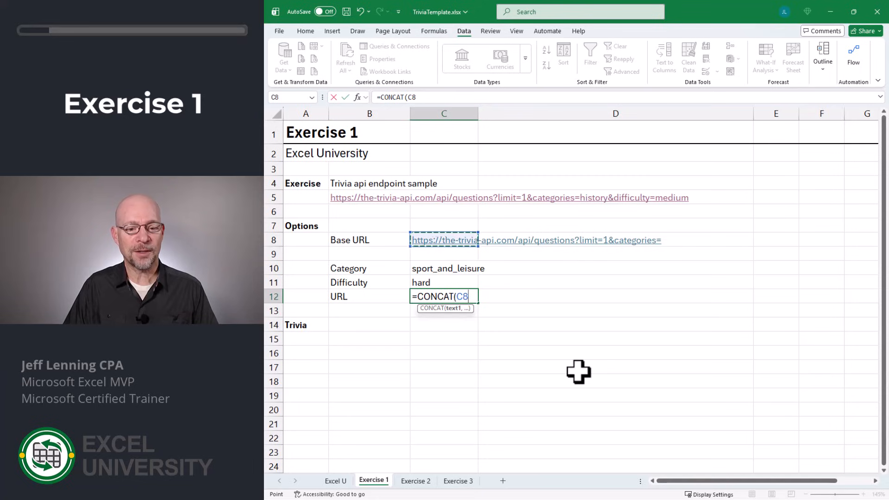
{"action": "type", "text": ","}
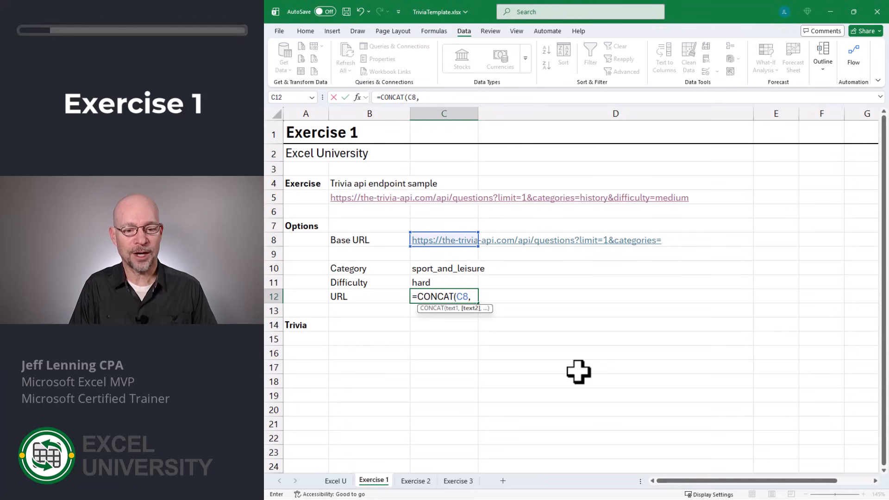
{"action": "key", "text": "Up"}
{"action": "key", "text": "Up"}
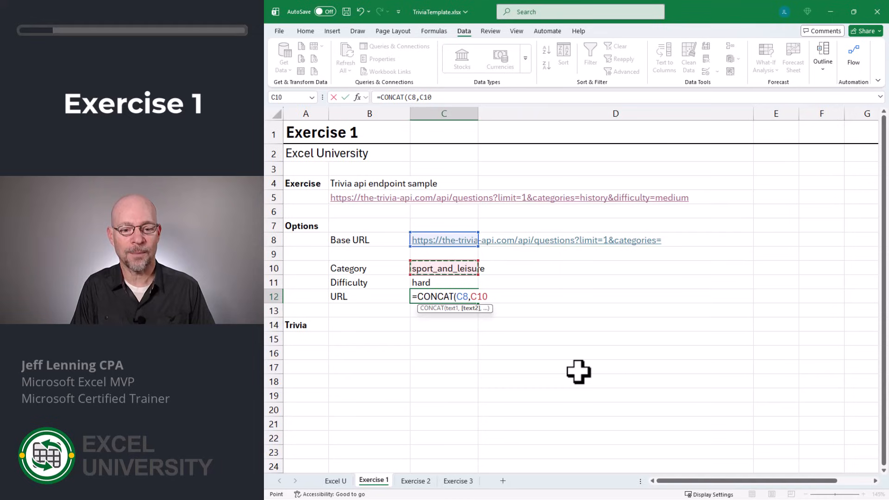
{"action": "type", "text": ","}
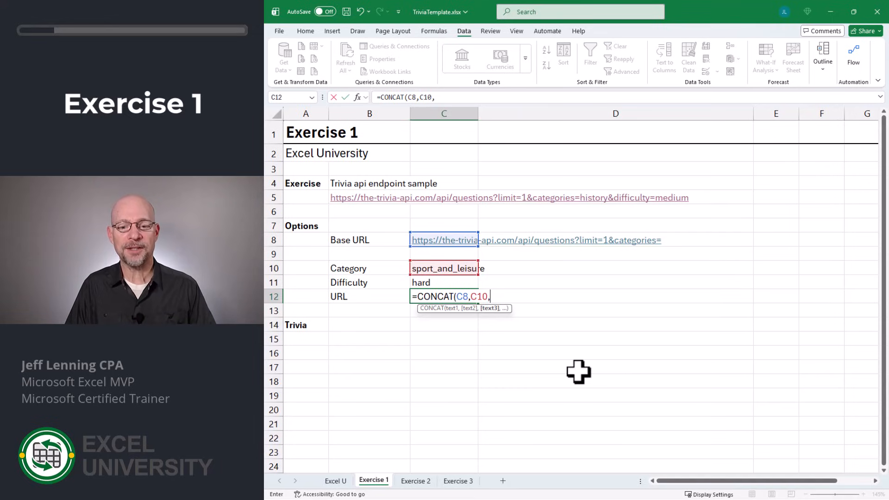
Step: Complete the CONCAT formula in C12 with the text "&difficulty=" and the difficulty in C11
{"action": "type", "text": "\""}
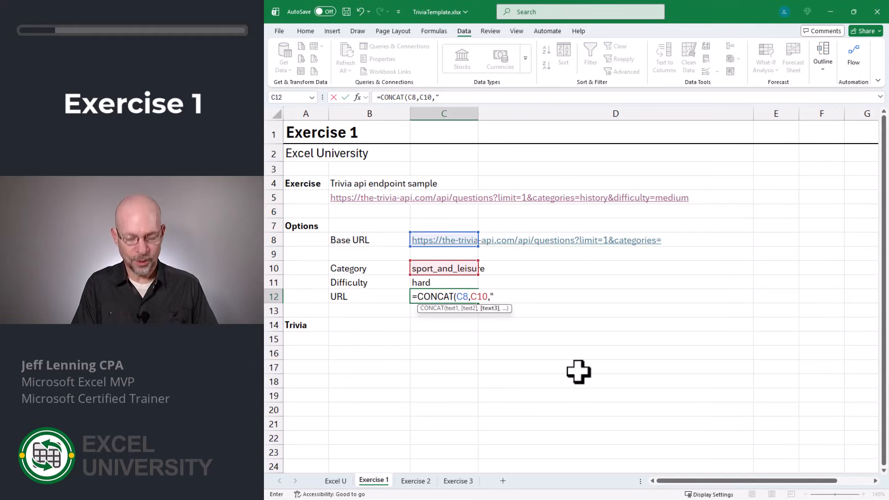
{"action": "type", "text": "&"}
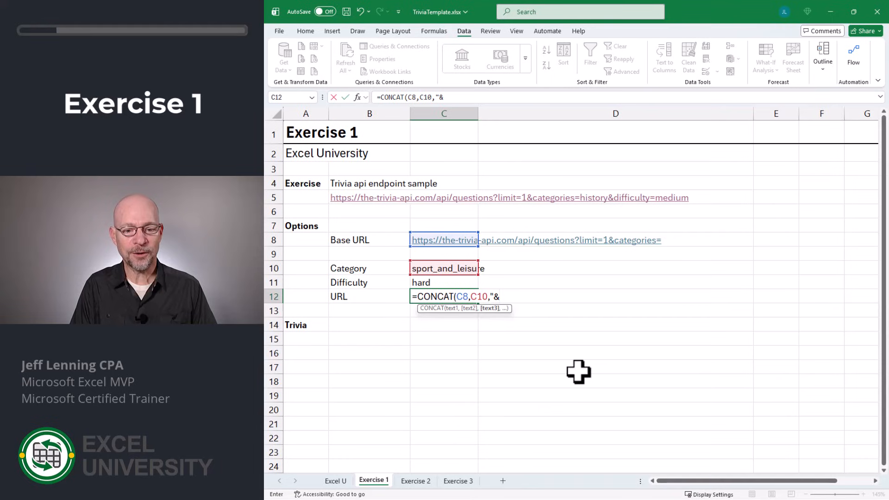
{"action": "type", "text": "difficulty=\""}
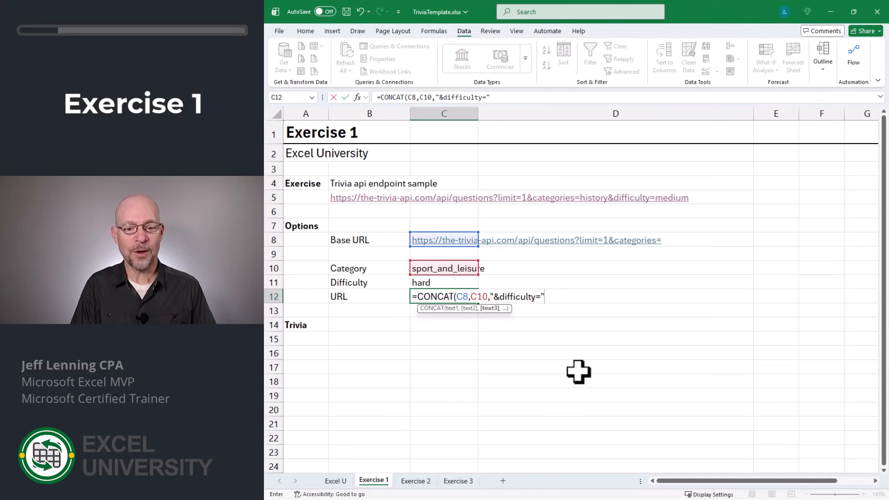
{"action": "type", "text": ","}
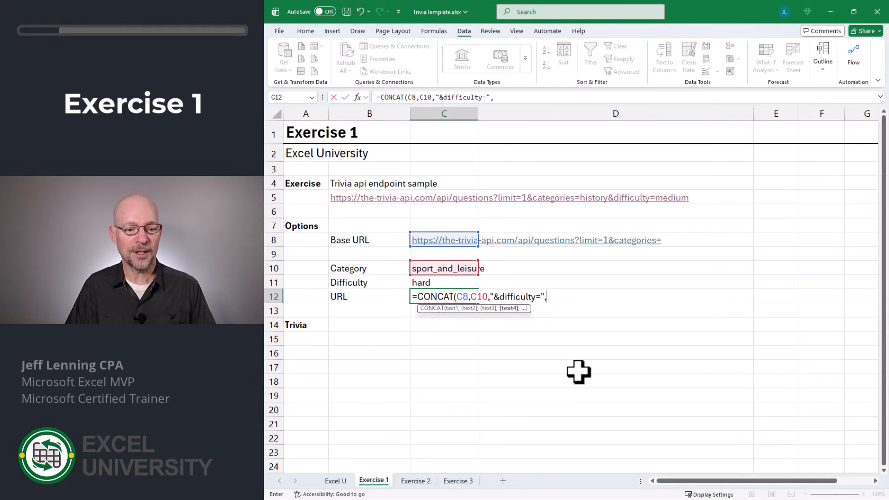
{"action": "key", "text": "Up"}
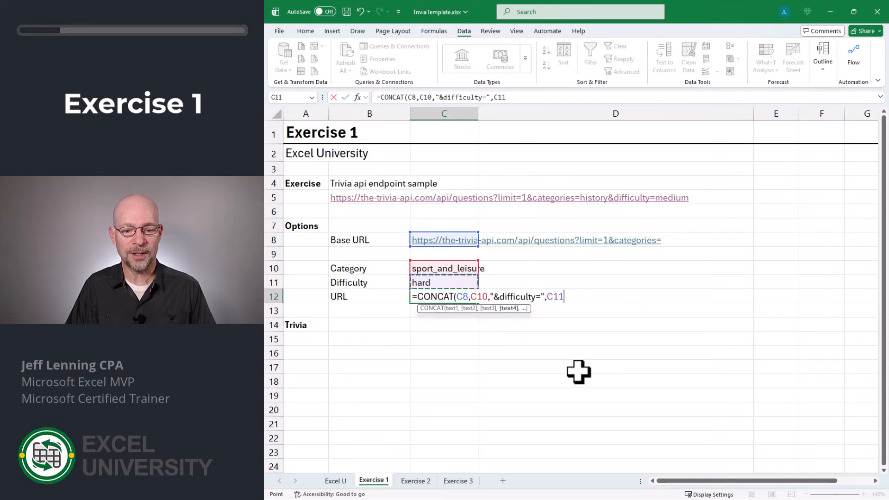
{"action": "type", "text": ")"}
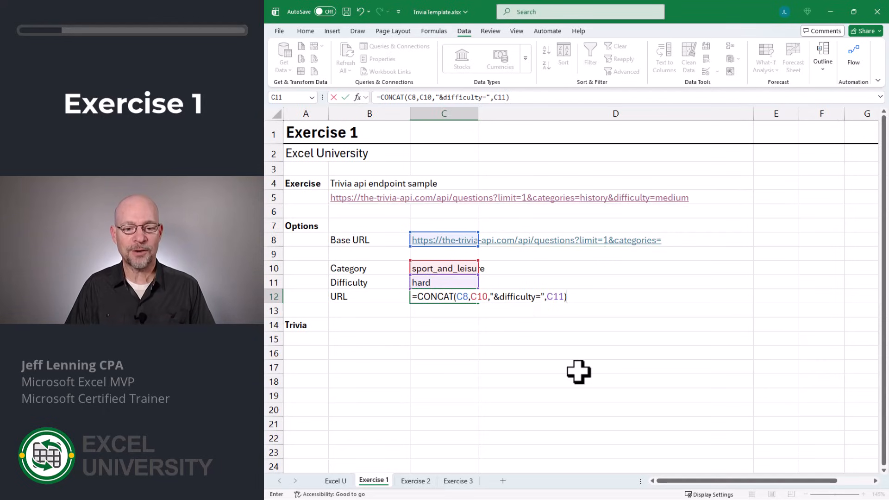
{"action": "key", "text": "Return"}
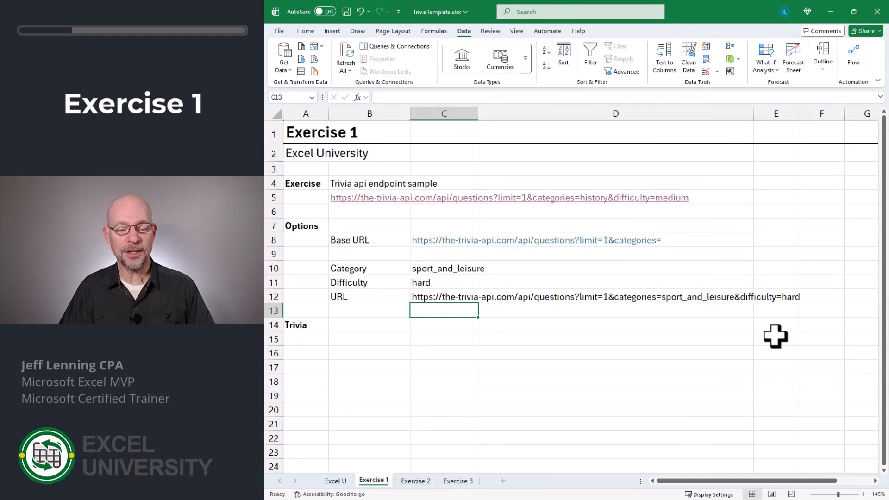
Step: Name the assembled URL cell C12 trivia_url
{"action": "left_click", "coordinate": [461, 297]}
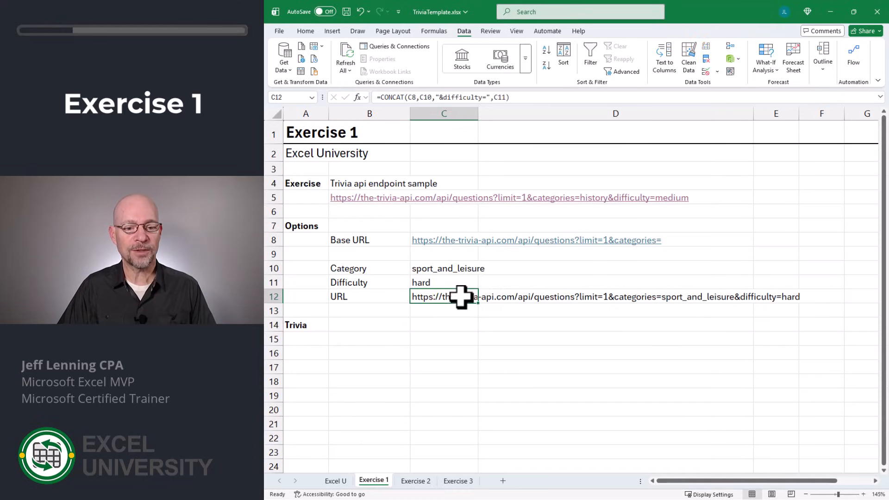
{"action": "left_click", "coordinate": [293, 97]}
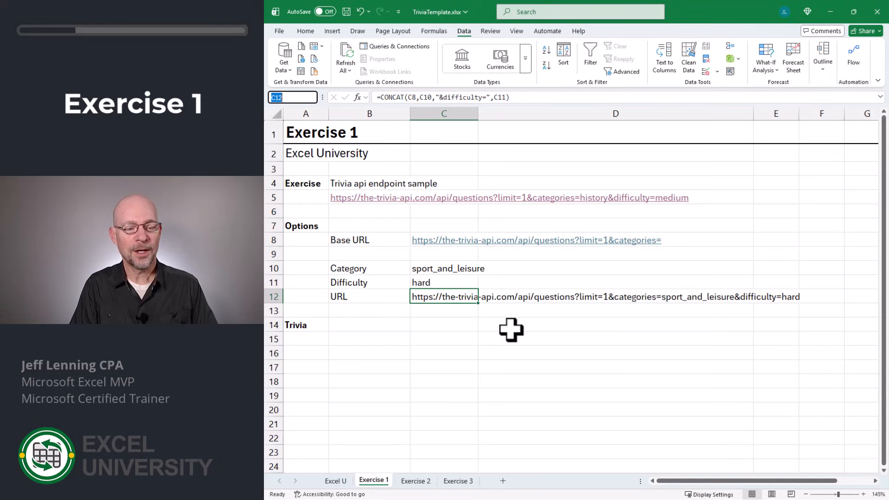
{"action": "type", "text": "trivia_ur"}
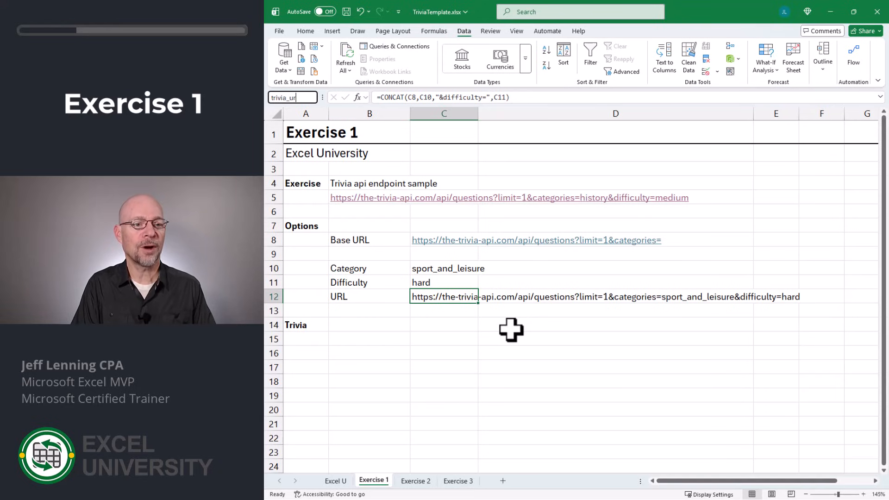
{"action": "type", "text": "l"}
{"action": "key", "text": "Return"}
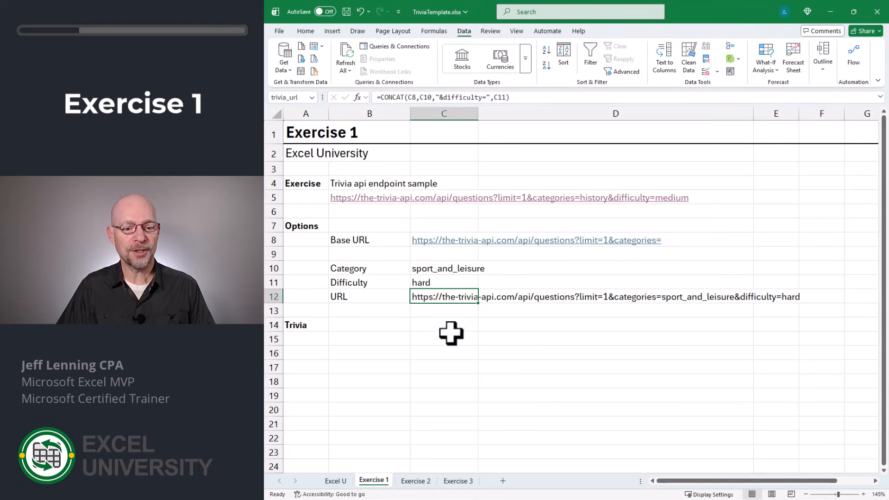
{"action": "left_click", "coordinate": [510, 348]}
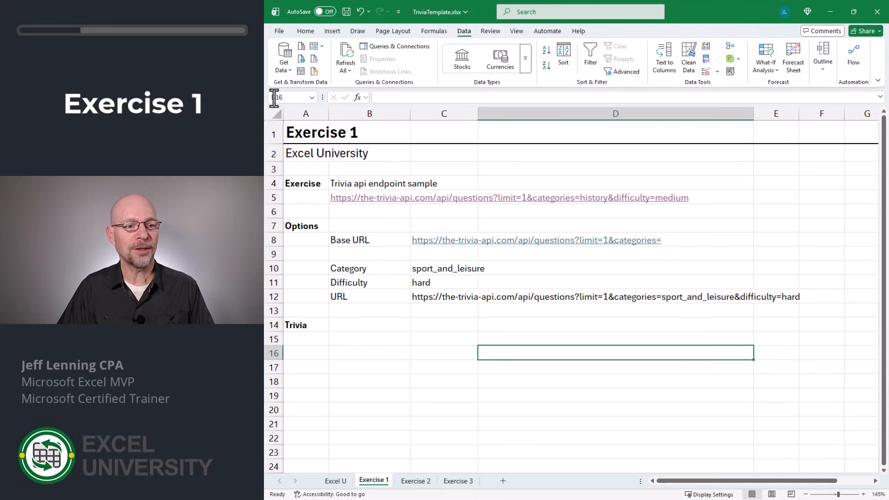
Step: Bring the trivia_url cell into Power Query and delete the Changed Type and Promoted Headers steps from its query
{"action": "left_click", "coordinate": [435, 301]}
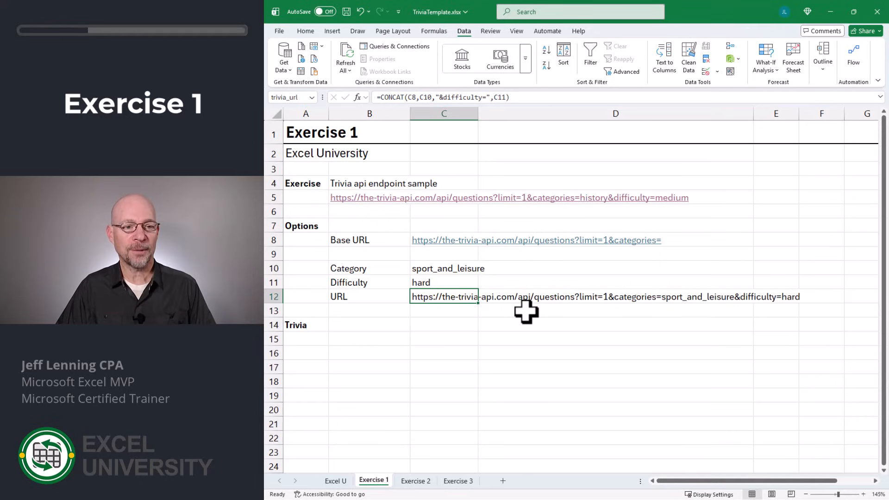
{"action": "left_click", "coordinate": [301, 71]}
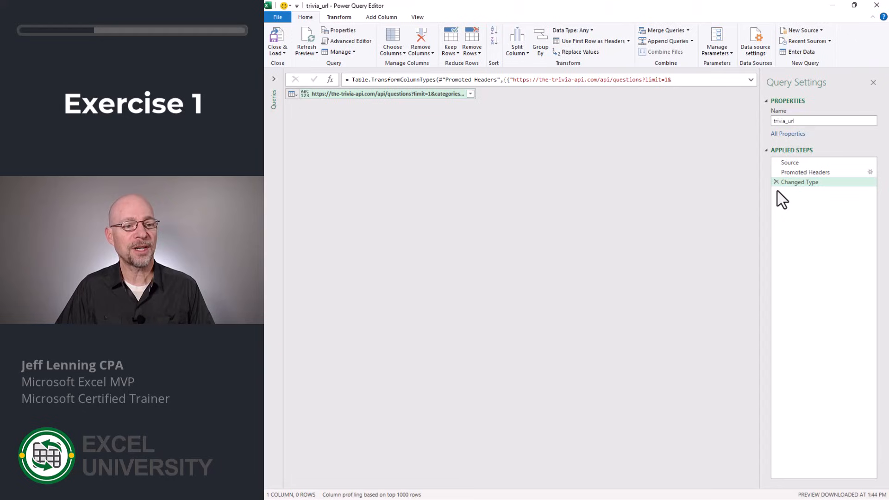
{"action": "left_click", "coordinate": [776, 183]}
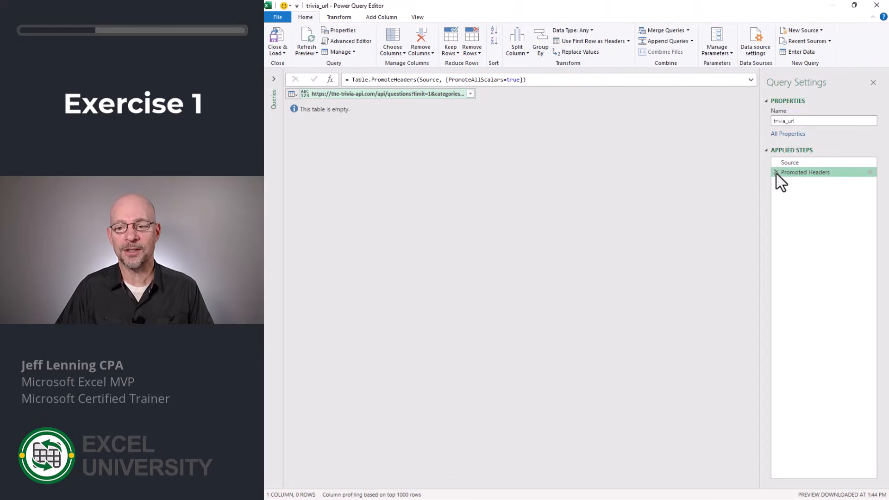
{"action": "left_click", "coordinate": [776, 172]}
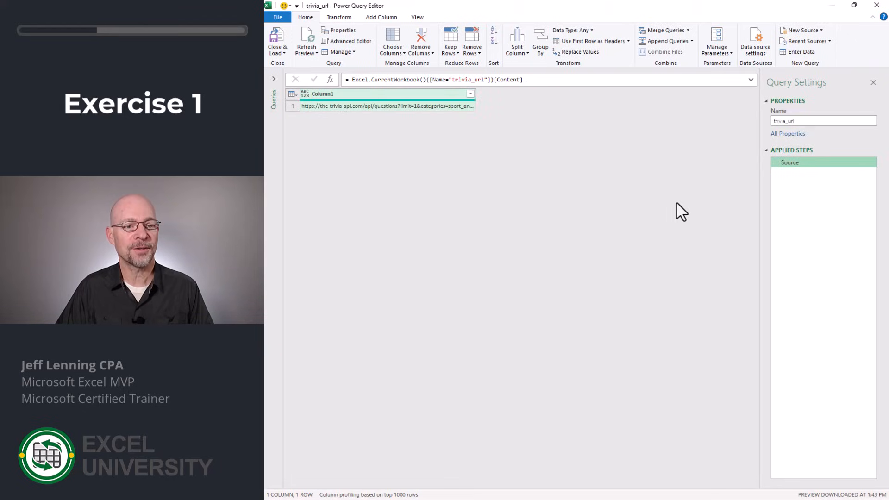
Step: Drill down into the URL value in Column1 and load the trivia_url query as Only Create Connection
{"action": "right_click", "coordinate": [374, 106]}
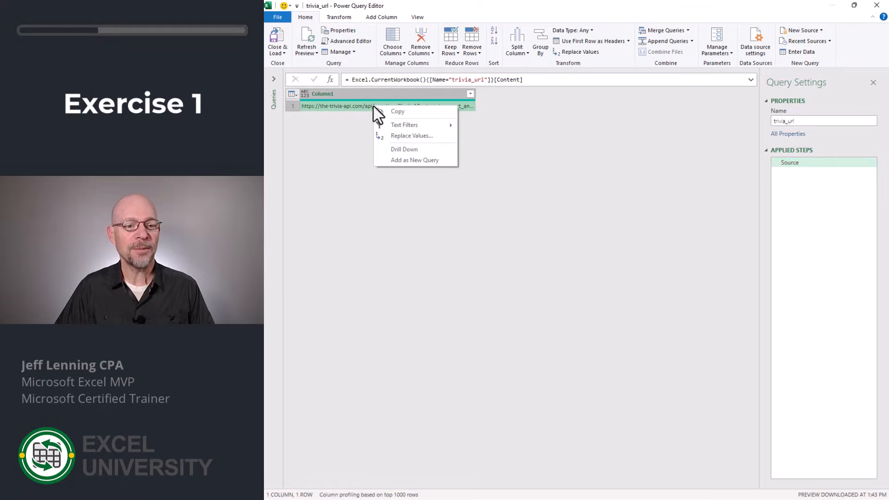
{"action": "left_click", "coordinate": [407, 149]}
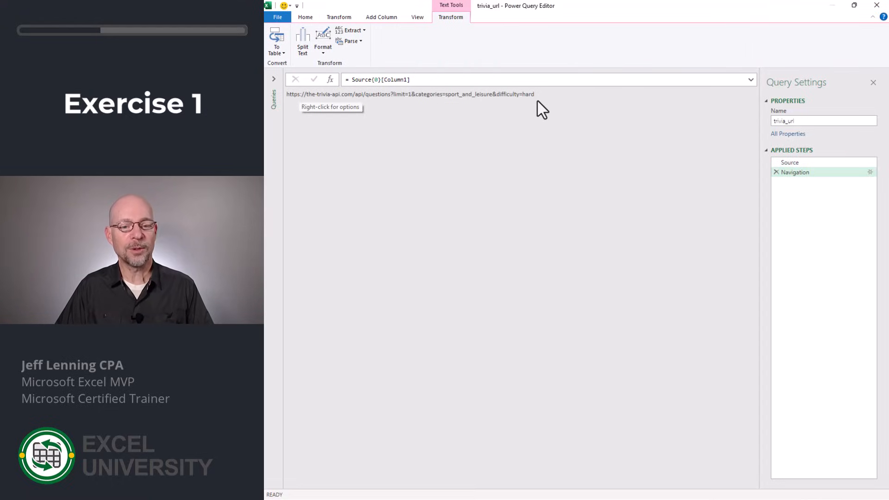
{"action": "left_click", "coordinate": [306, 16]}
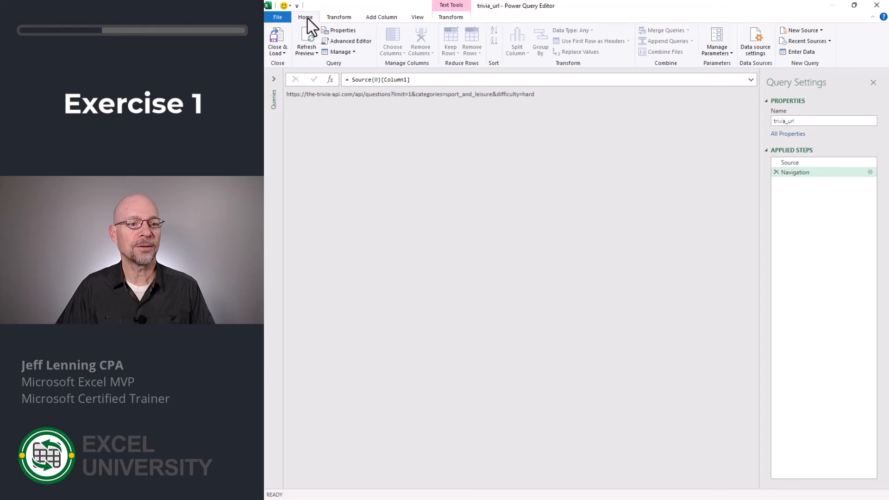
{"action": "left_click", "coordinate": [278, 53]}
{"action": "left_click", "coordinate": [288, 73]}
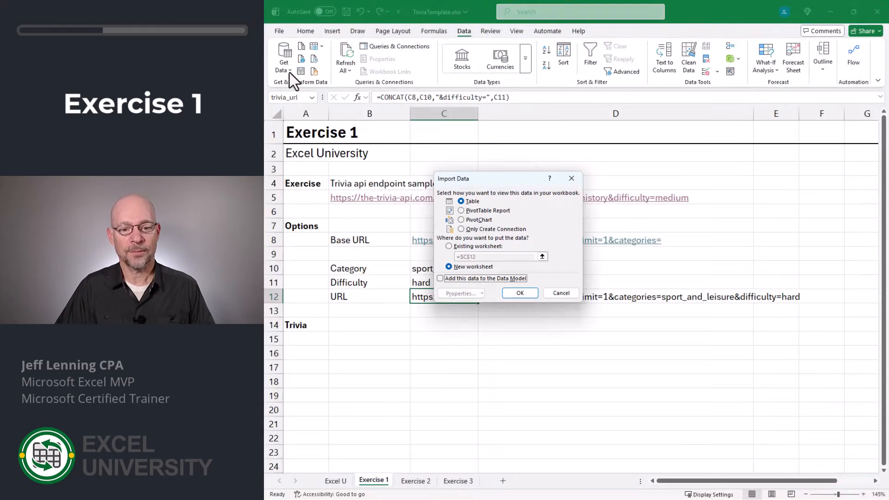
{"action": "left_click", "coordinate": [487, 229]}
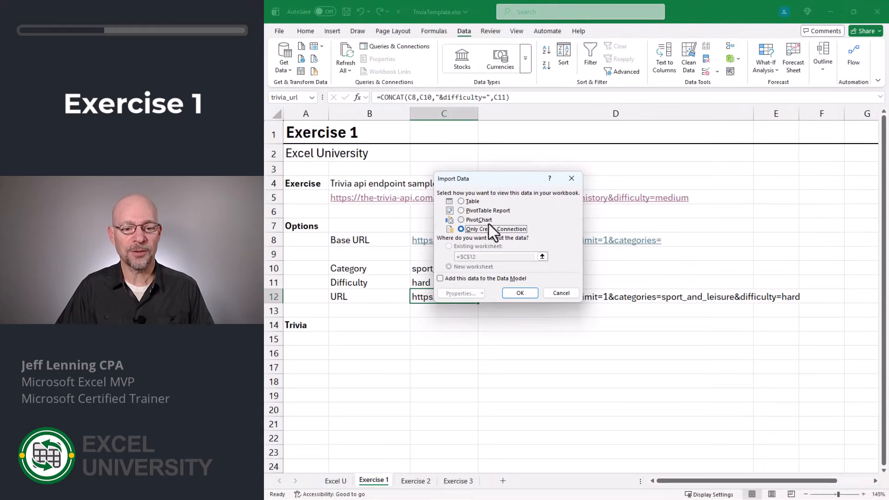
{"action": "left_click", "coordinate": [520, 294]}
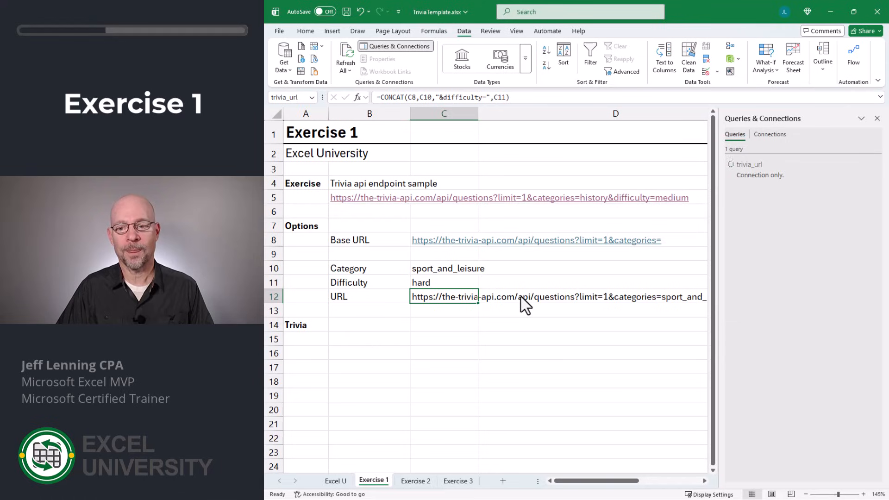
{"action": "mouse_move", "coordinate": [750, 165]}
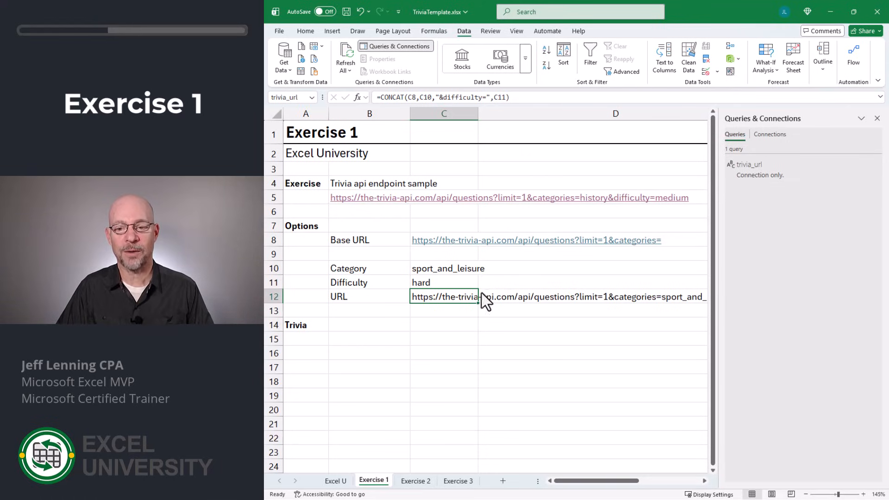
Step: Set the category in C10 to general_knowledge and the difficulty in C11 to easy
{"action": "left_click", "coordinate": [482, 308]}
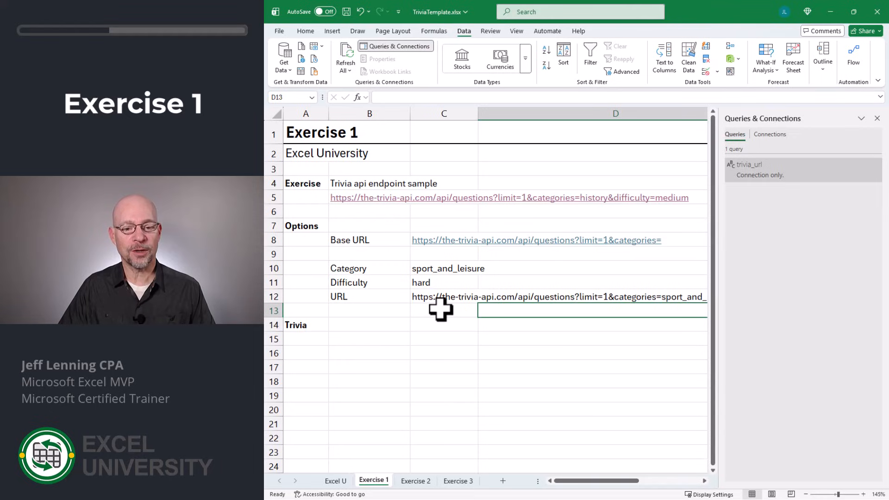
{"action": "left_click", "coordinate": [470, 269]}
{"action": "left_click", "coordinate": [482, 269]}
{"action": "left_click", "coordinate": [460, 354]}
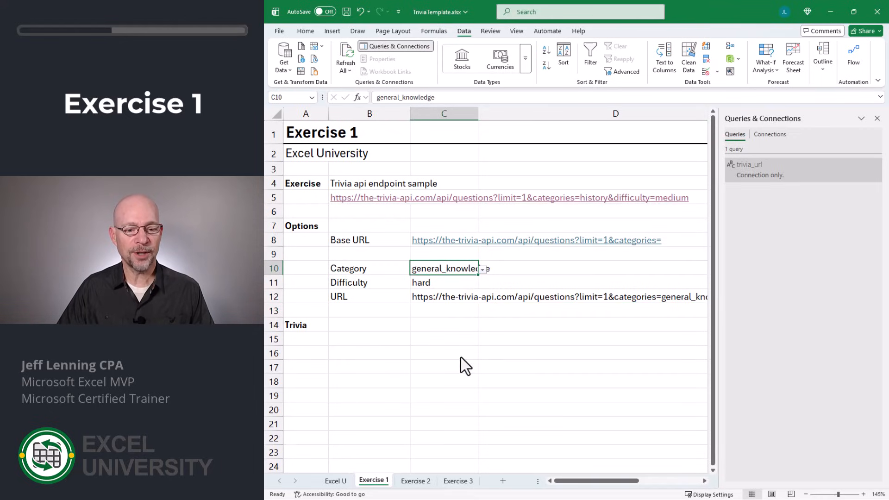
{"action": "left_click", "coordinate": [442, 288]}
{"action": "left_click", "coordinate": [482, 284]}
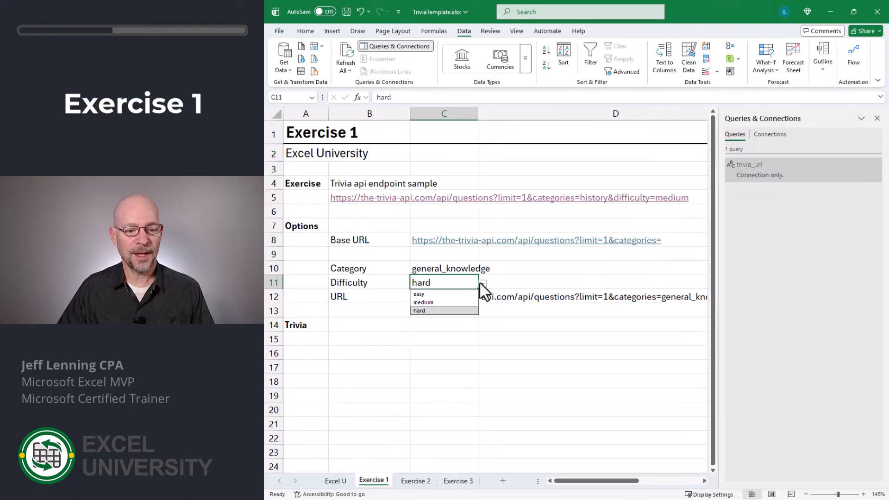
{"action": "left_click", "coordinate": [440, 293]}
{"action": "left_click", "coordinate": [500, 325]}
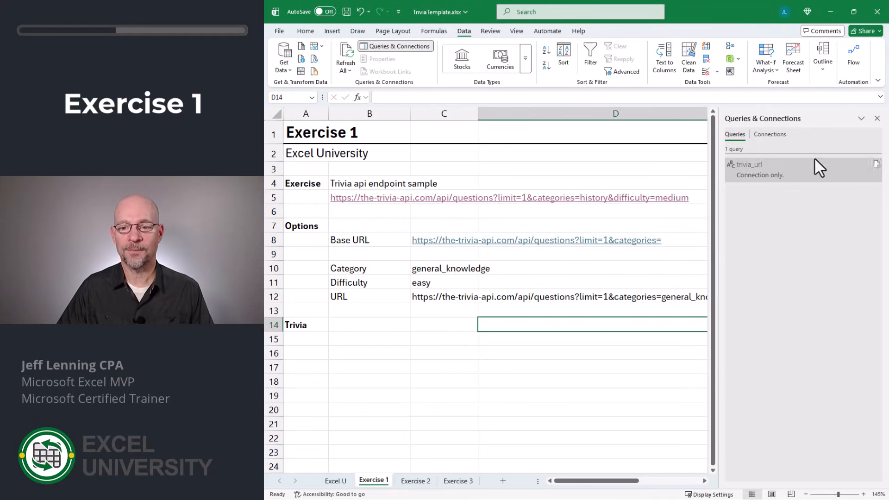
Step: Close the queries list and import the URL copied from C12 as a new From Web query
{"action": "left_click", "coordinate": [877, 119]}
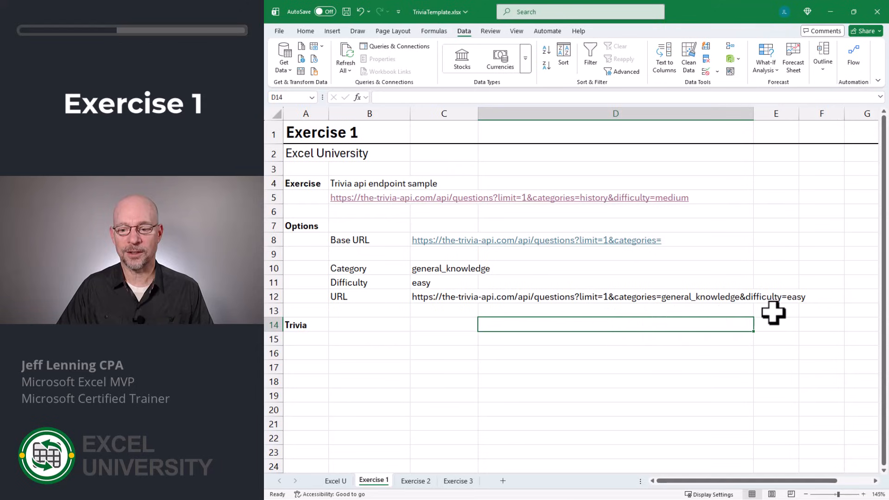
{"action": "left_click", "coordinate": [454, 297]}
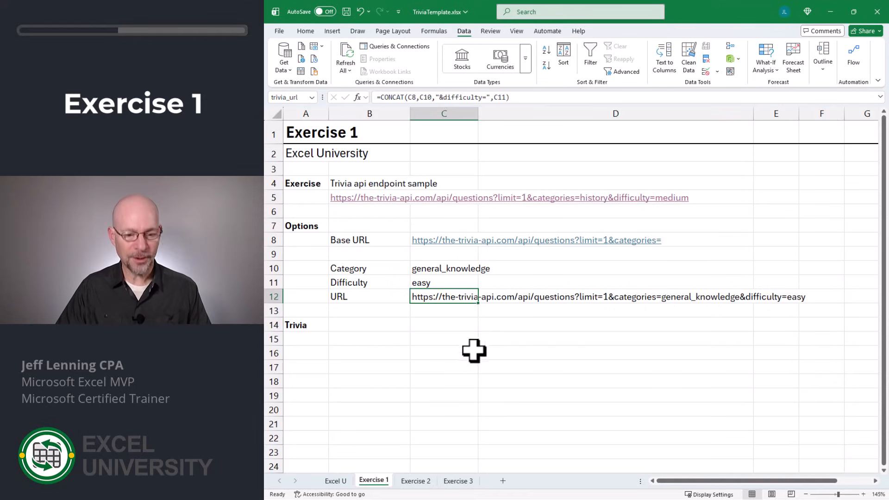
{"action": "key", "text": "ctrl+c"}
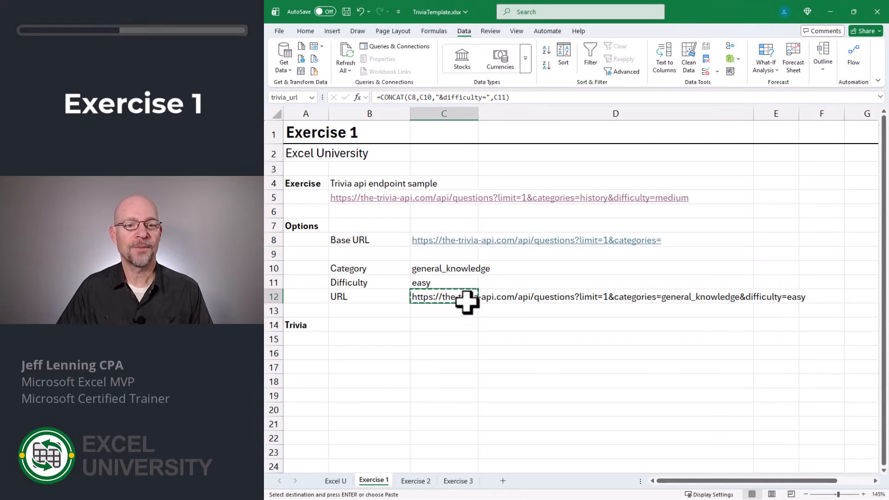
{"action": "left_click", "coordinate": [302, 59]}
{"action": "key", "text": "ctrl+v"}
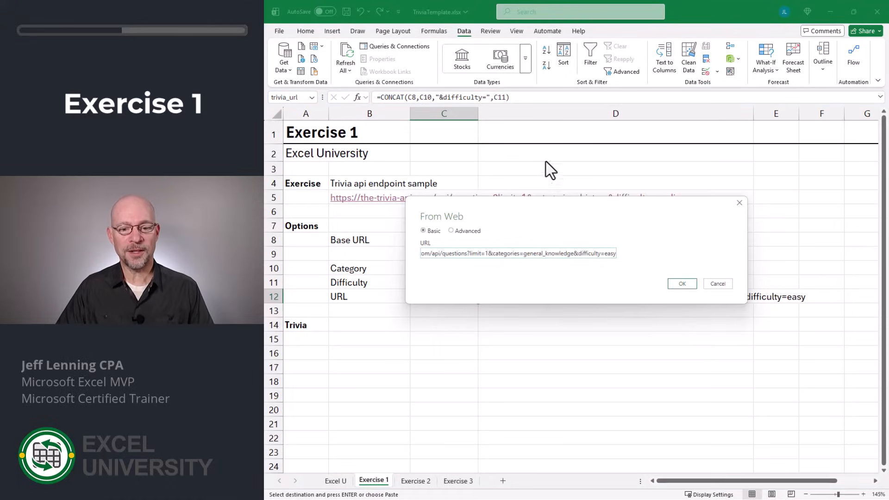
{"action": "left_click", "coordinate": [688, 285]}
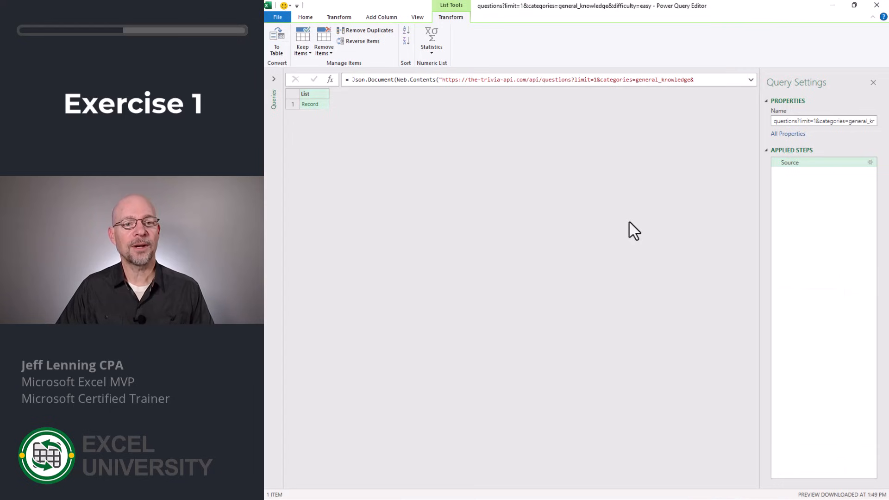
Step: Rename the new web query as question
{"action": "double_click", "coordinate": [791, 121]}
{"action": "key", "text": "ctrl+a"}
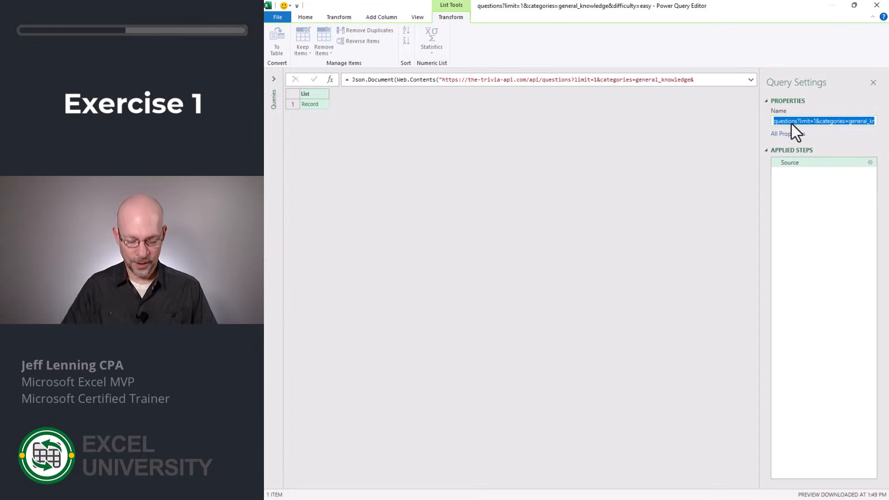
{"action": "type", "text": "question"}
{"action": "key", "text": "Return"}
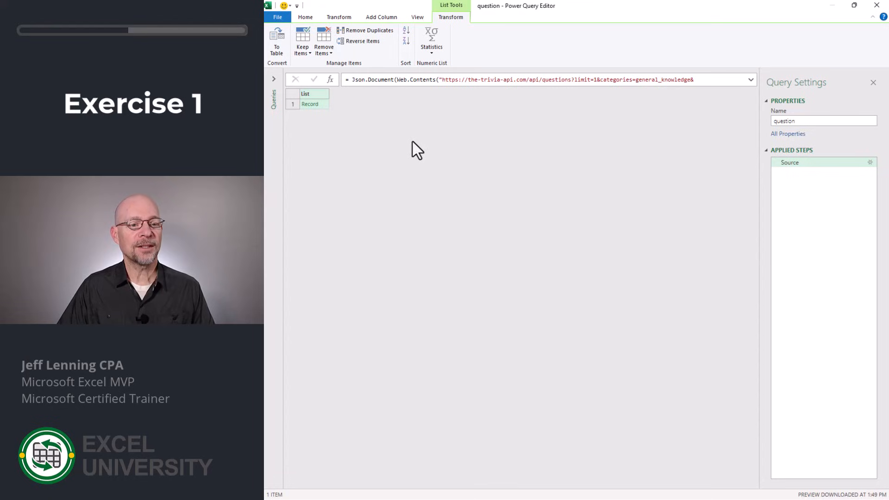
Step: Drill into the record in the returned list and convert it into a table
{"action": "left_click", "coordinate": [310, 105]}
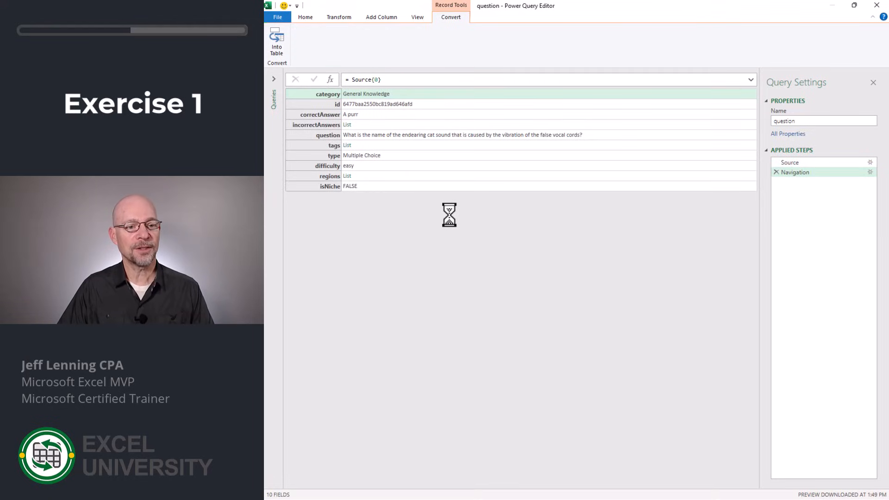
{"action": "left_click", "coordinate": [275, 41]}
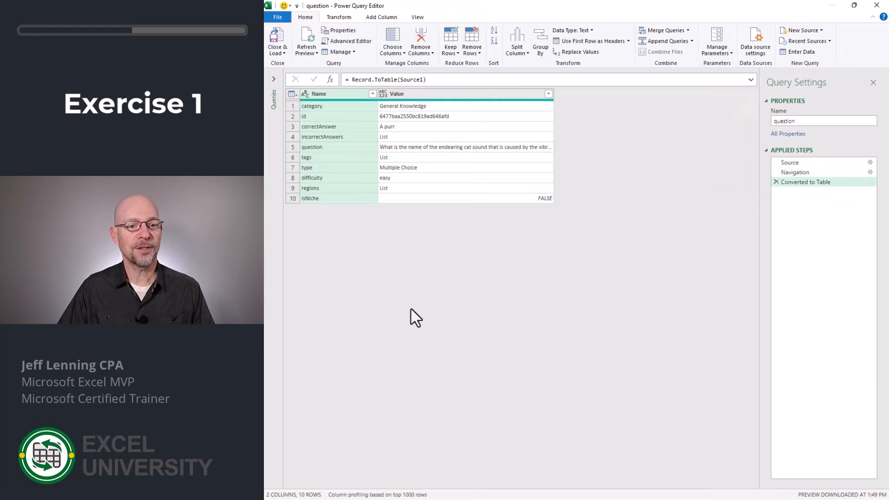
Step: Transpose the table and use its first row as headers
{"action": "left_click", "coordinate": [339, 18]}
{"action": "left_click", "coordinate": [345, 30]}
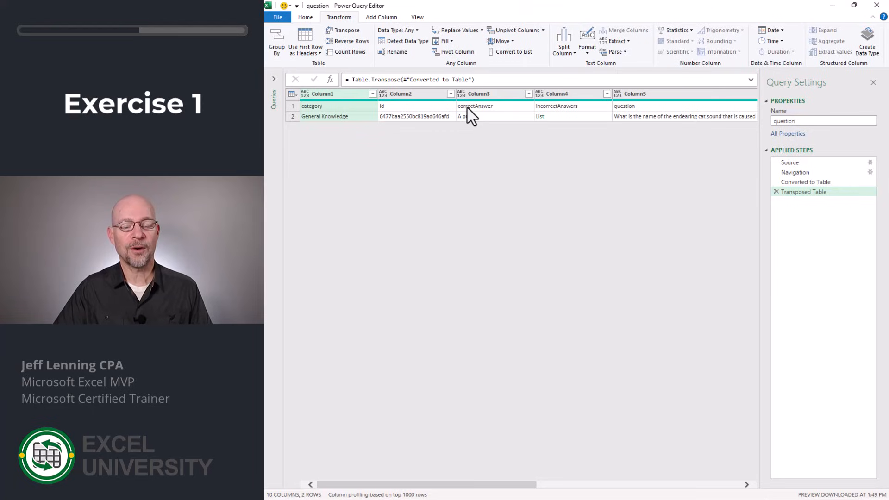
{"action": "left_click", "coordinate": [306, 44]}
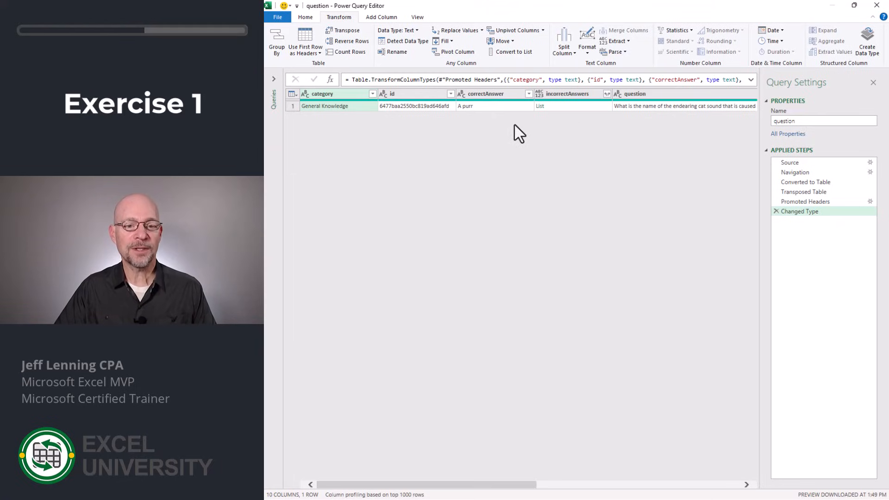
Step: Remove all columns except correctAnswer, incorrectAnswers and question
{"action": "left_click", "coordinate": [496, 94]}
{"action": "left_click", "coordinate": [568, 93], "text": "ctrl"}
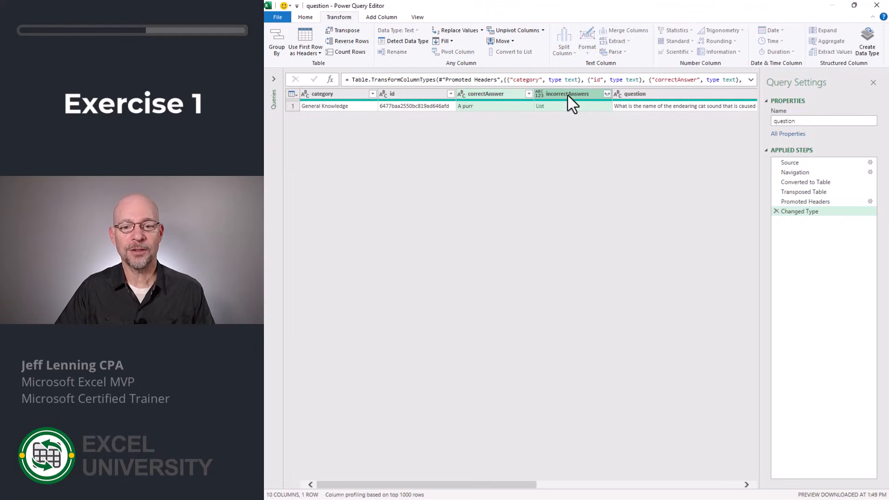
{"action": "left_click", "coordinate": [655, 95], "text": "ctrl"}
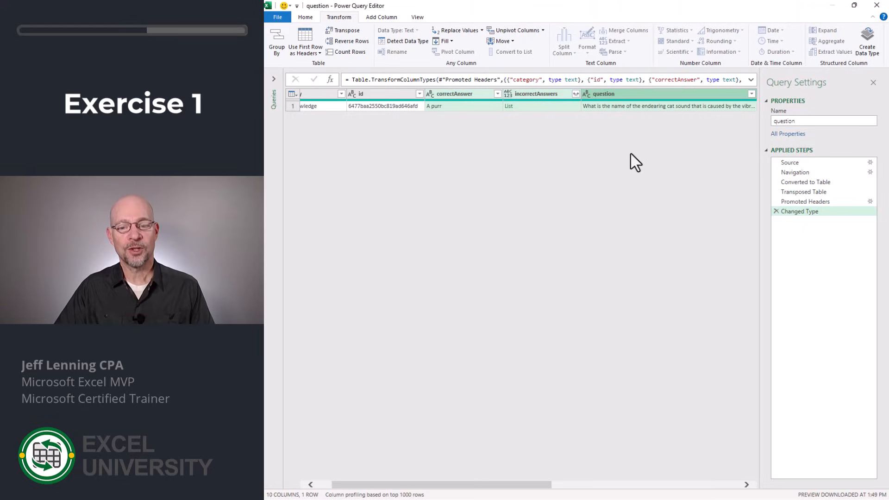
{"action": "left_click", "coordinate": [304, 19]}
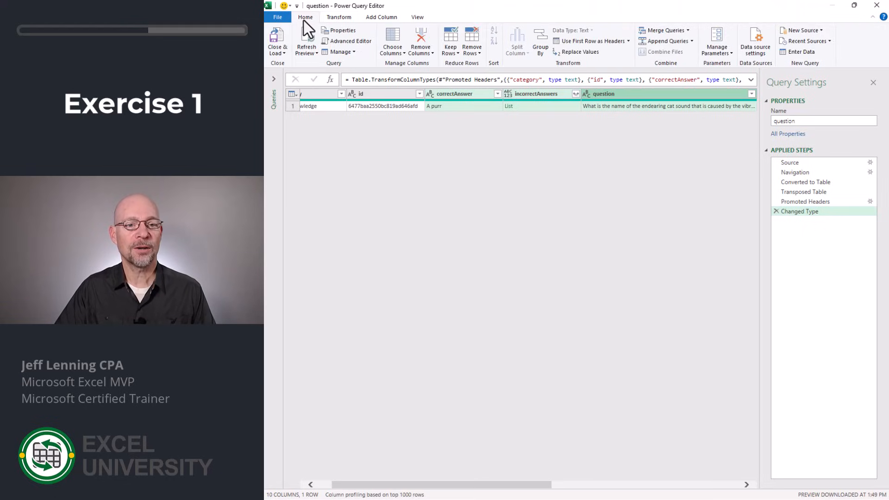
{"action": "left_click", "coordinate": [432, 52]}
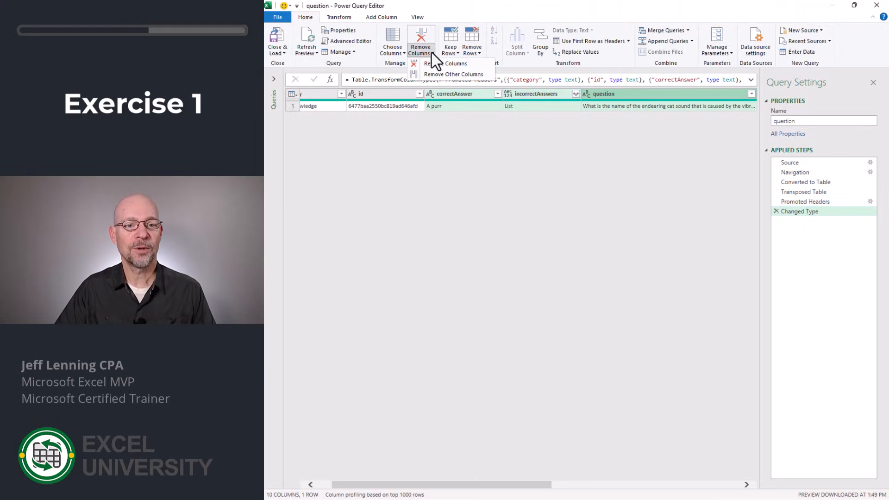
{"action": "left_click", "coordinate": [444, 73]}
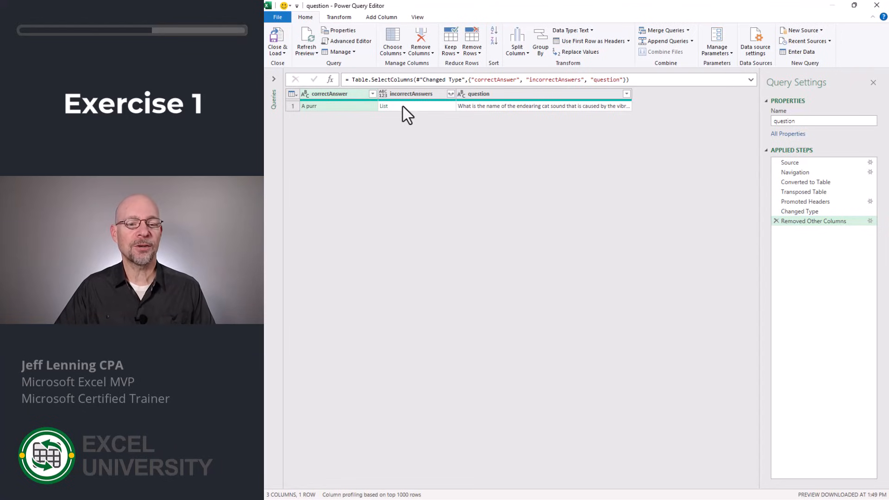
Step: Extract the list values in the incorrectAnswers column, concatenated with a semicolon delimiter
{"action": "left_click", "coordinate": [450, 94]}
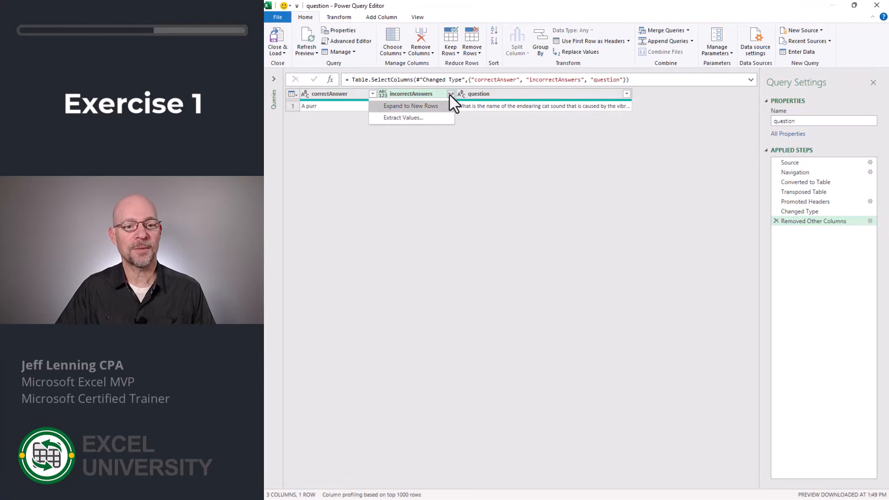
{"action": "left_click", "coordinate": [434, 117]}
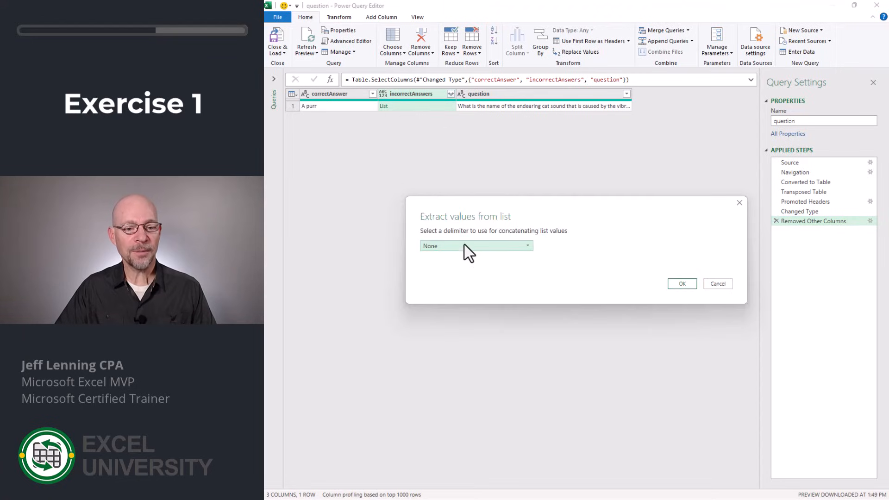
{"action": "left_click", "coordinate": [465, 246]}
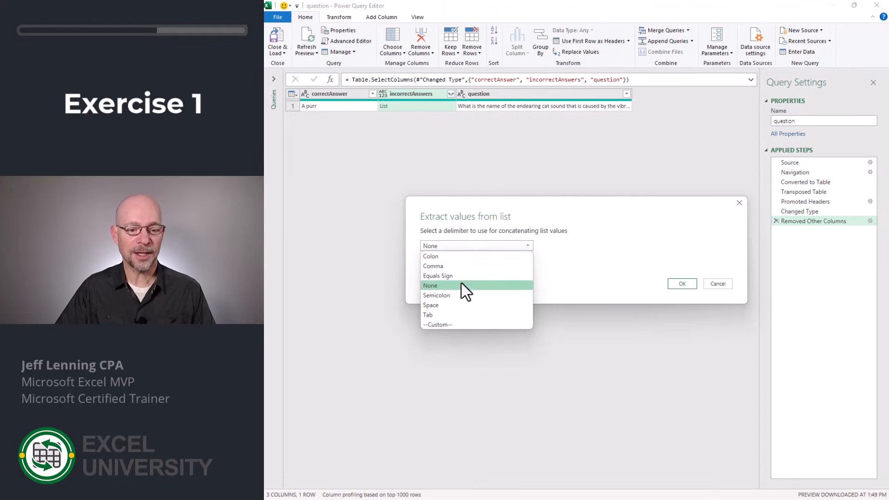
{"action": "left_click", "coordinate": [463, 295]}
{"action": "left_click", "coordinate": [680, 285]}
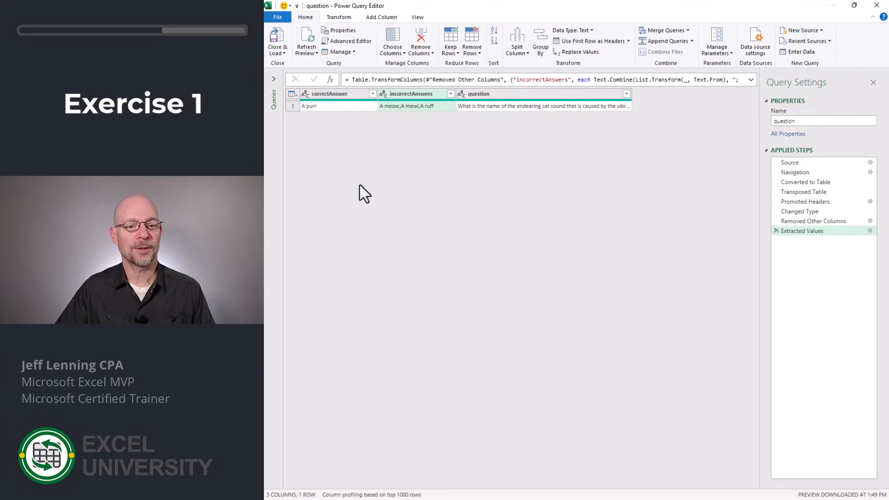
Step: Add a merged column named choices that combines correctAnswer and incorrectAnswers with a semicolon separator
{"action": "left_click", "coordinate": [335, 95]}
{"action": "left_click", "coordinate": [414, 95], "text": "ctrl"}
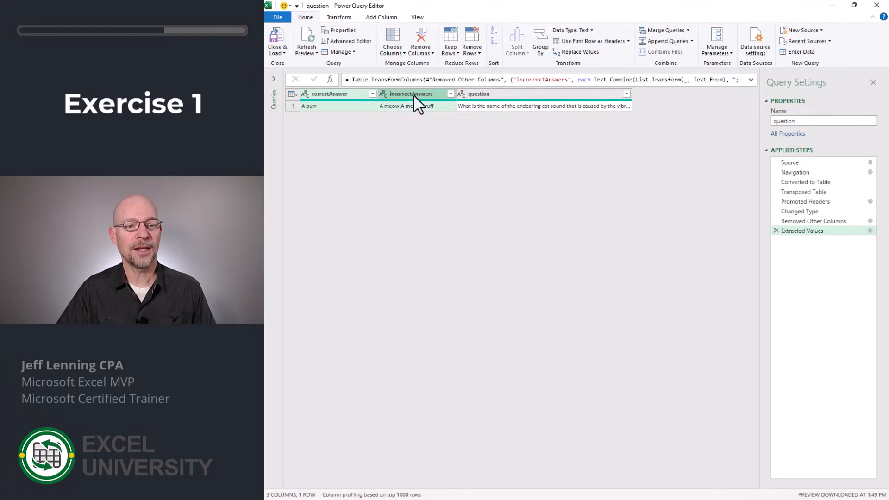
{"action": "left_click", "coordinate": [388, 17]}
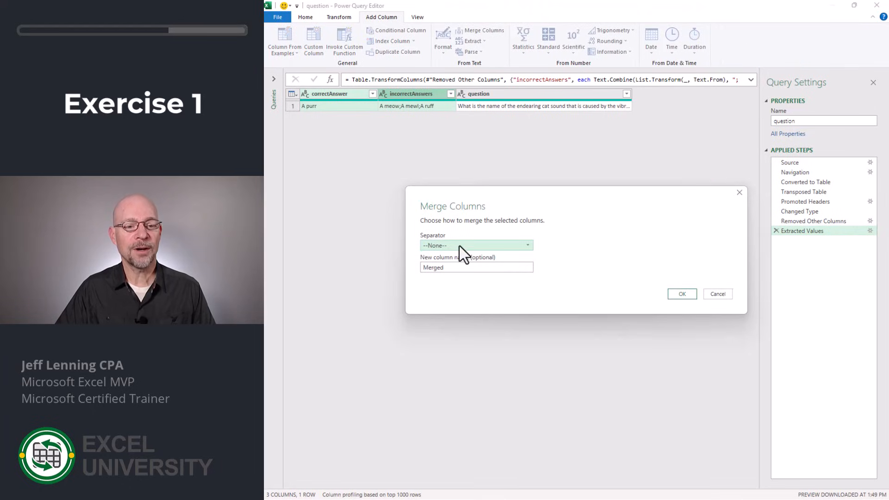
{"action": "left_click", "coordinate": [461, 245]}
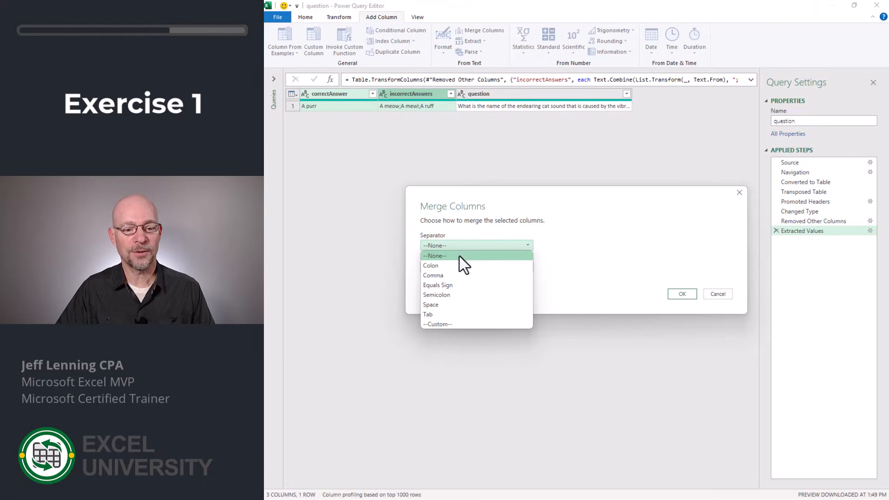
{"action": "left_click", "coordinate": [461, 295]}
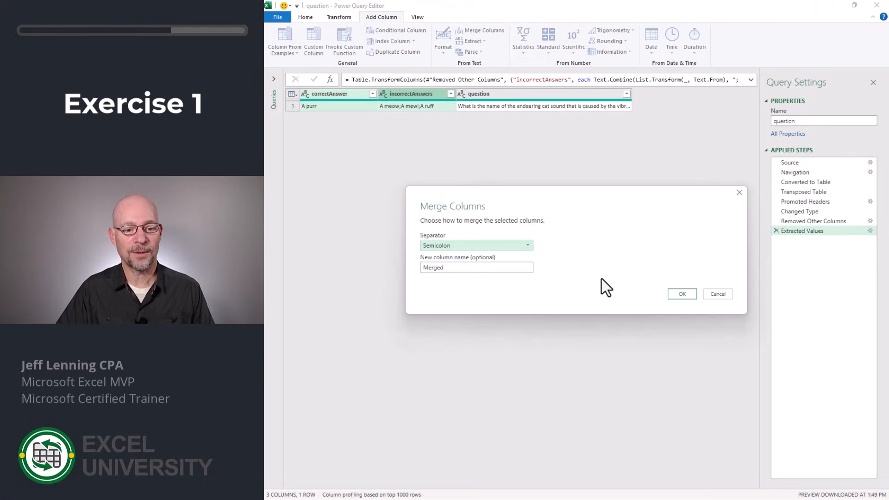
{"action": "key", "text": "Tab"}
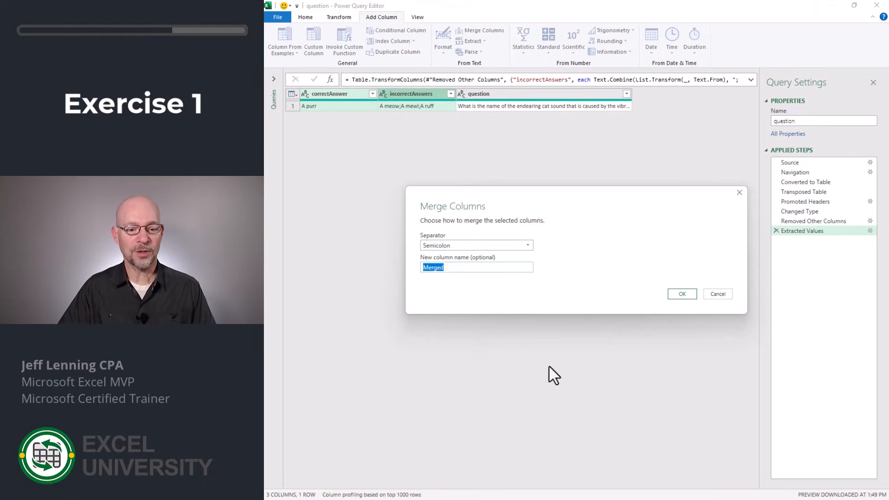
{"action": "type", "text": "choices"}
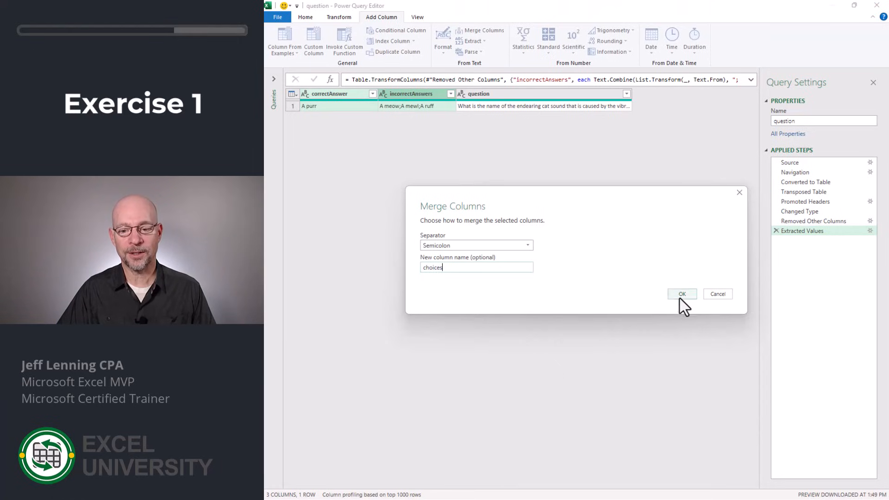
{"action": "left_click", "coordinate": [681, 296]}
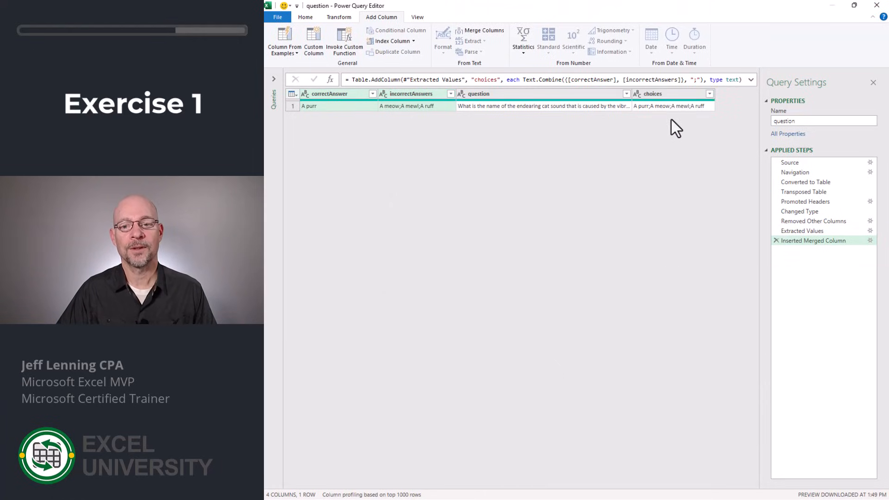
Step: Delete the incorrectAnswers column from the question query
{"action": "left_click", "coordinate": [670, 95]}
{"action": "left_click", "coordinate": [419, 95]}
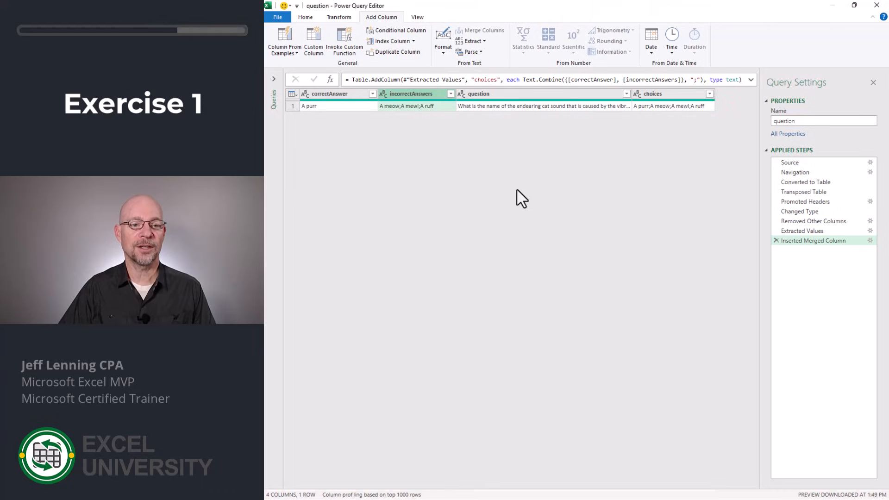
{"action": "key", "text": "Delete"}
Step: Split the choices column into rows at each semicolon and sort the choices in ascending order
{"action": "left_click", "coordinate": [558, 108]}
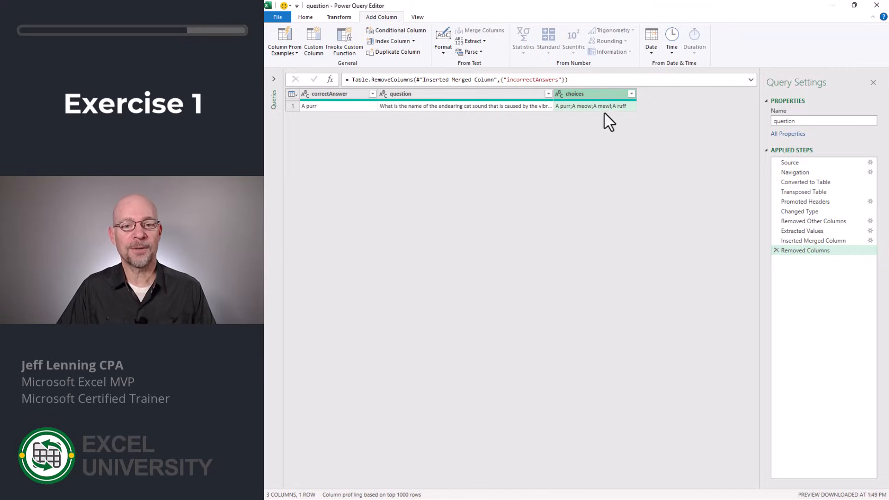
{"action": "left_click", "coordinate": [335, 18]}
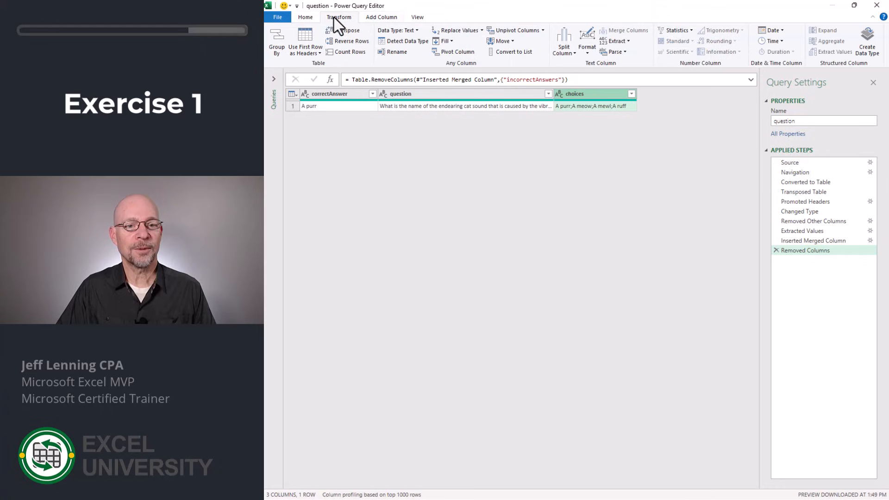
{"action": "left_click", "coordinate": [565, 50]}
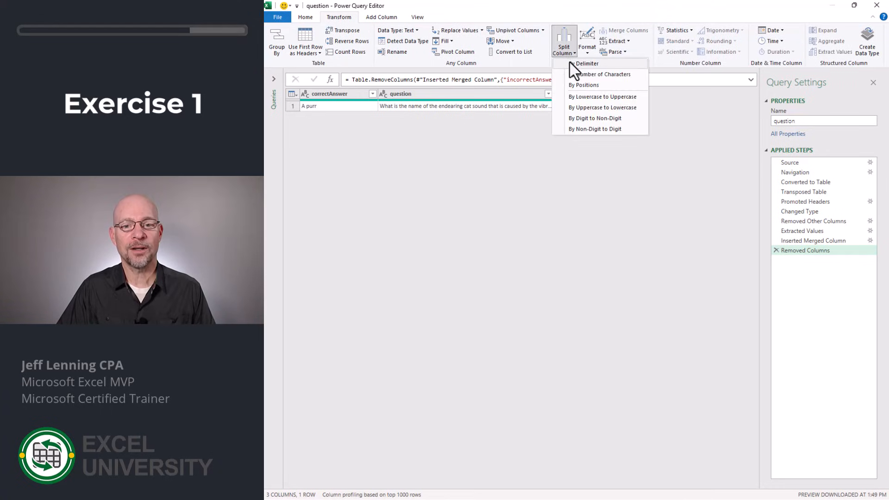
{"action": "left_click", "coordinate": [572, 63]}
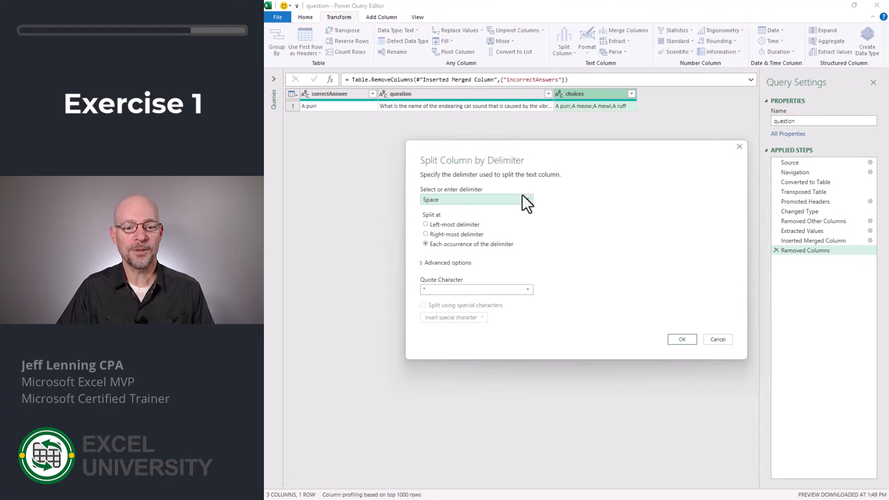
{"action": "left_click", "coordinate": [493, 199]}
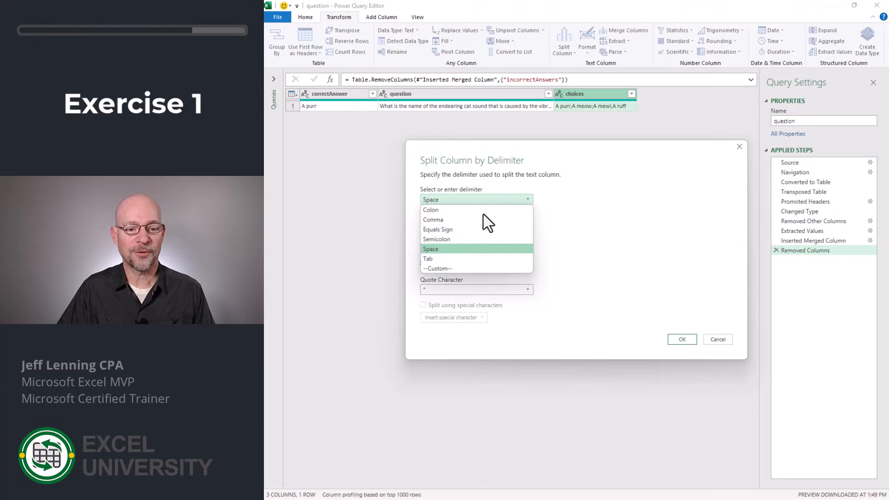
{"action": "left_click", "coordinate": [474, 240]}
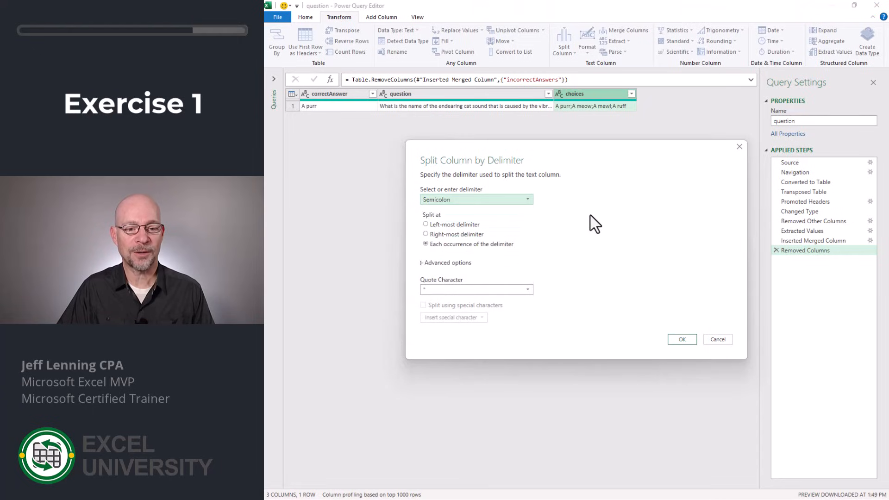
{"action": "left_click", "coordinate": [445, 263]}
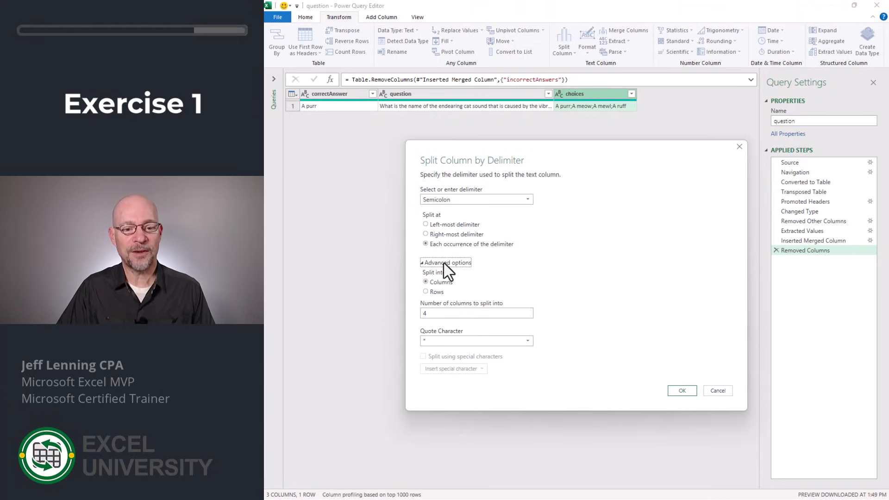
{"action": "left_click", "coordinate": [436, 292]}
{"action": "left_click", "coordinate": [683, 369]}
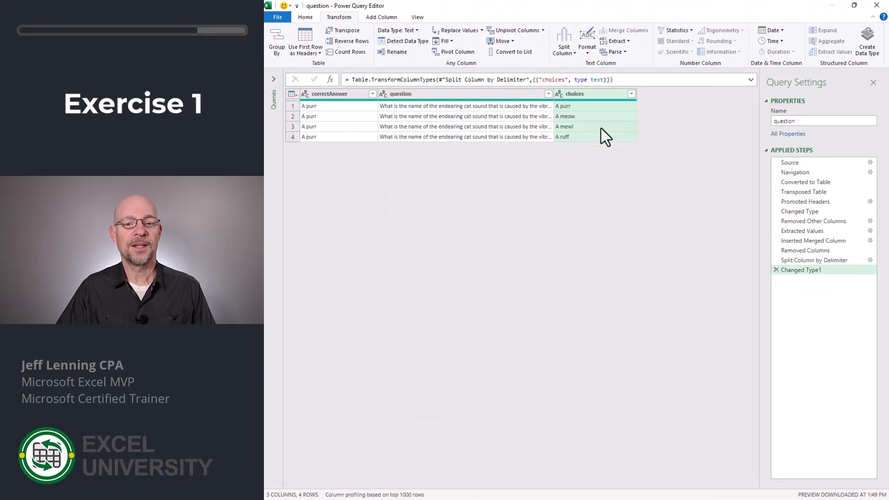
{"action": "left_click", "coordinate": [631, 94]}
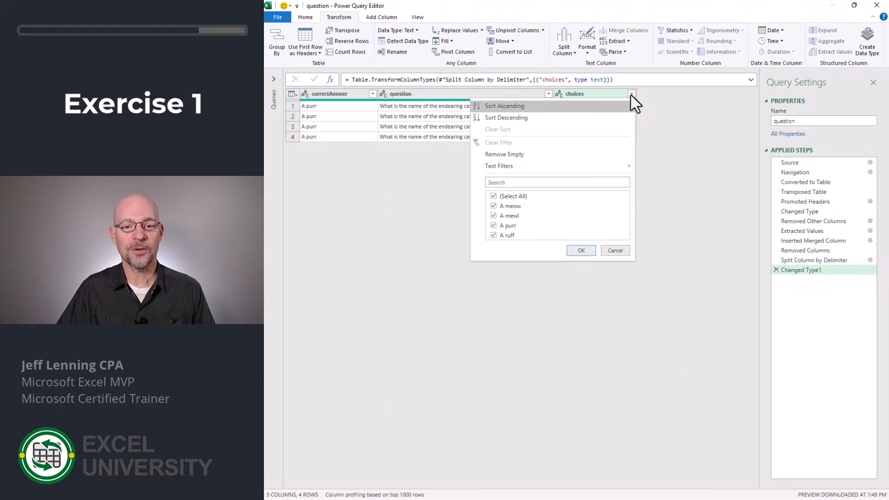
{"action": "left_click", "coordinate": [500, 106]}
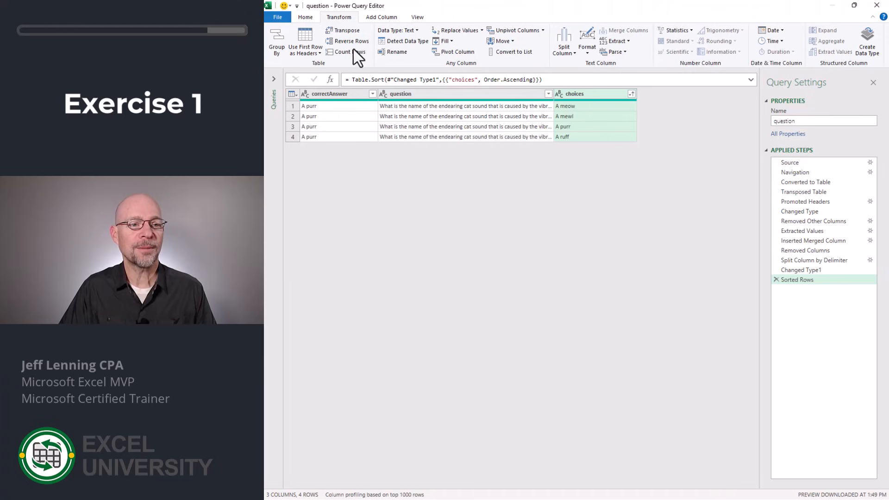
Step: Close the query editor and load the question query as a table on the existing Exercise 1 worksheet at cell B16
{"action": "left_click", "coordinate": [305, 17]}
{"action": "left_click", "coordinate": [284, 53]}
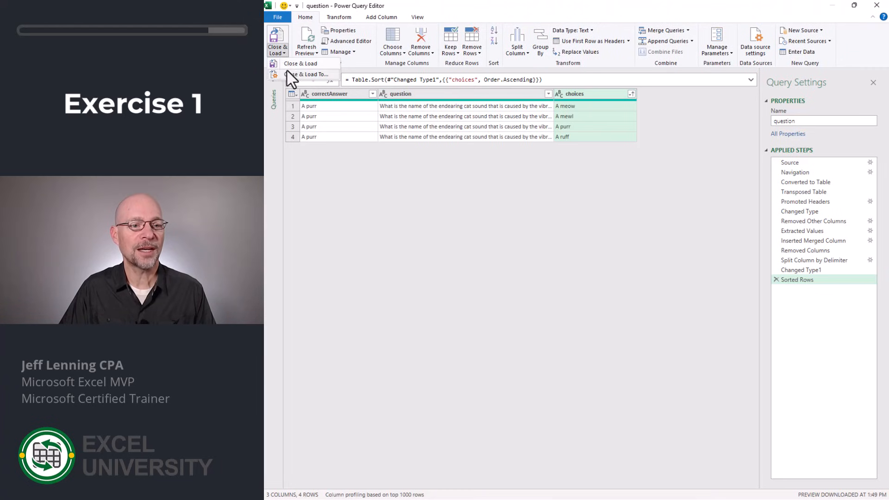
{"action": "left_click", "coordinate": [289, 74]}
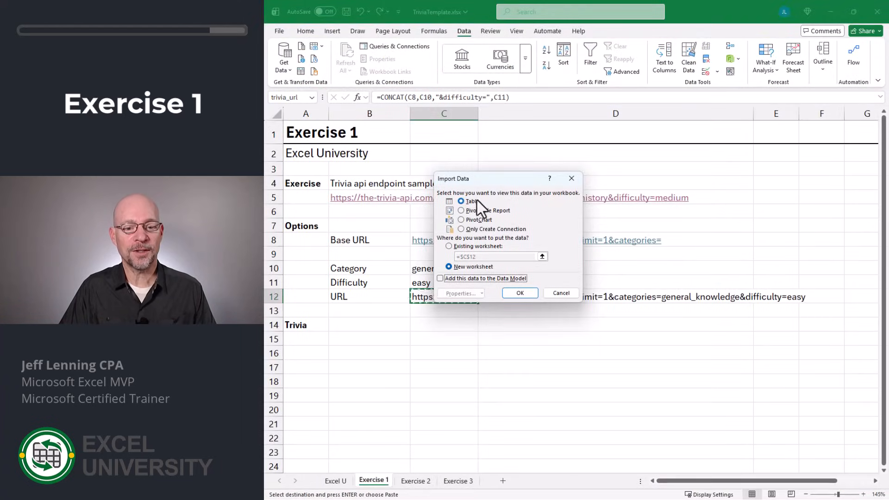
{"action": "left_click", "coordinate": [469, 246]}
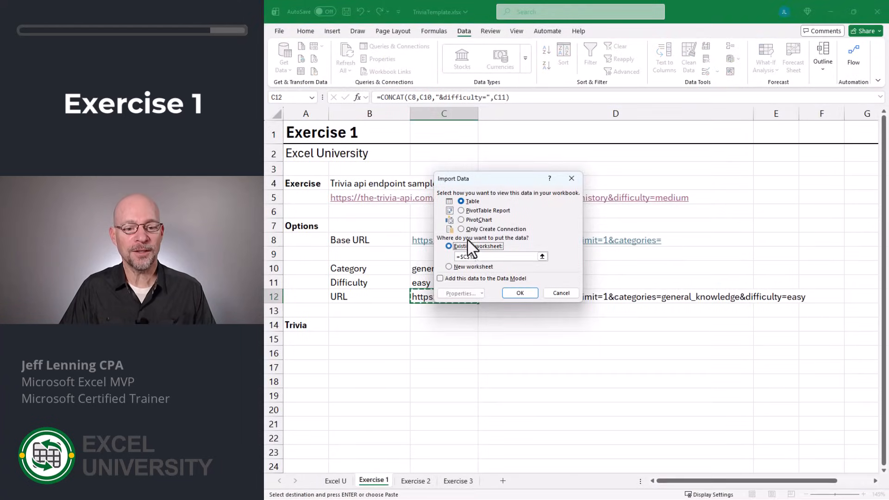
{"action": "left_click", "coordinate": [366, 351]}
{"action": "left_click", "coordinate": [520, 293]}
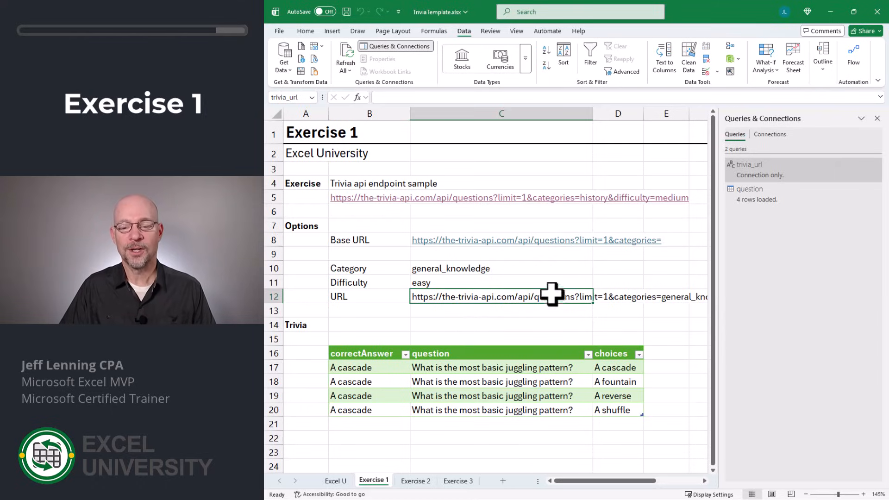
Step: Edit the question query's Source step, replacing the hardcoded URL in Web.Contents with the trivia_url query
{"action": "double_click", "coordinate": [756, 194]}
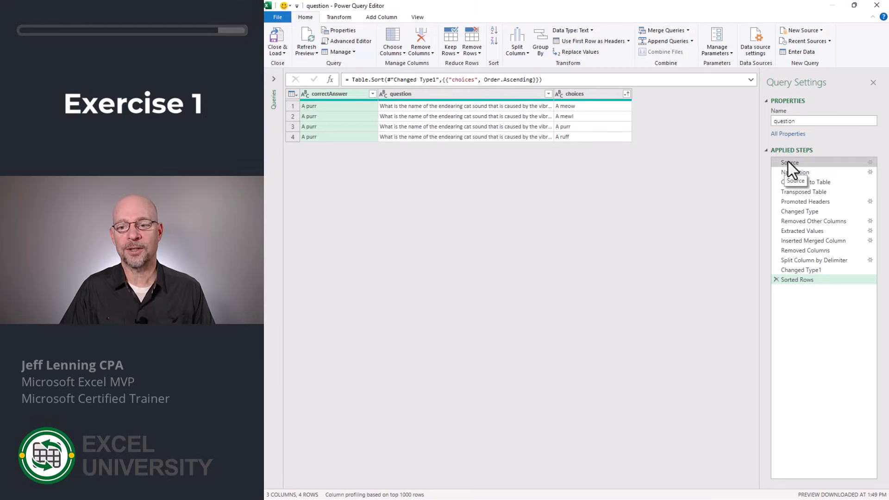
{"action": "left_click", "coordinate": [787, 161]}
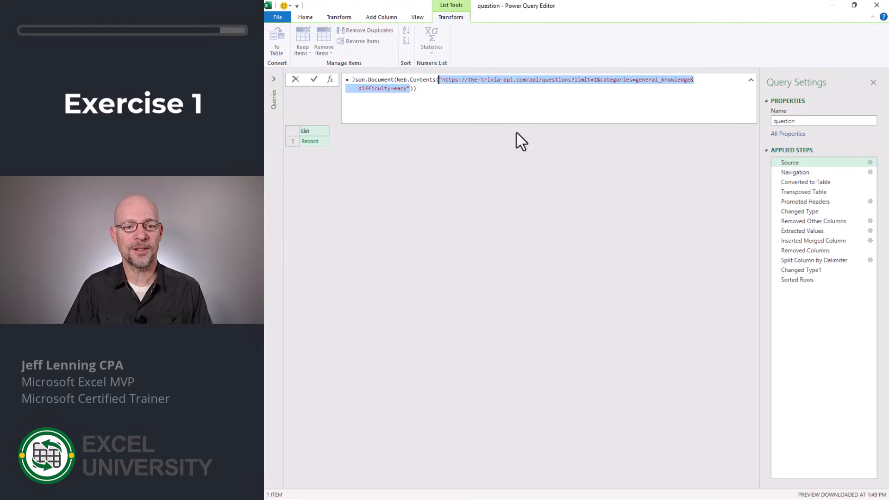
{"action": "key", "text": "Delete"}
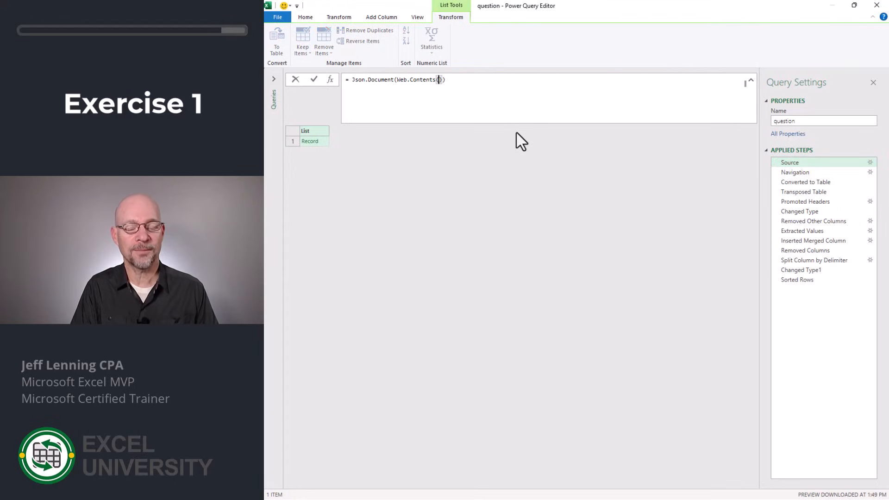
{"action": "type", "text": "tr"}
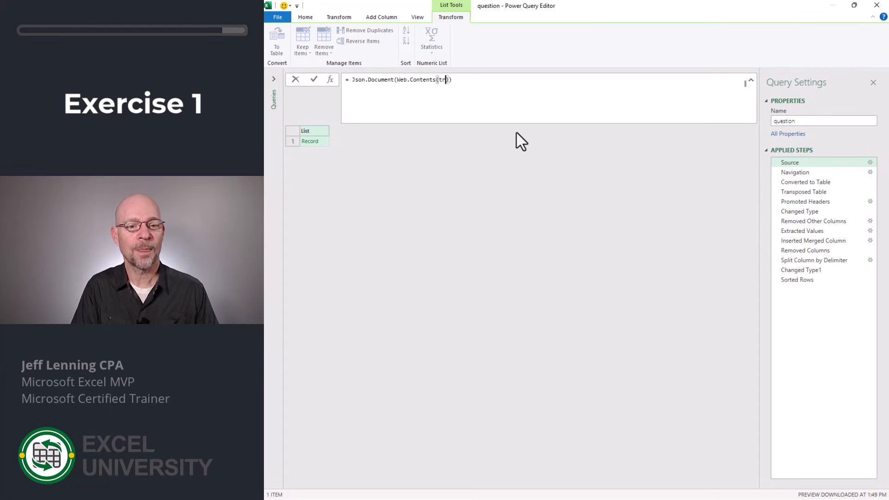
{"action": "type", "text": "i"}
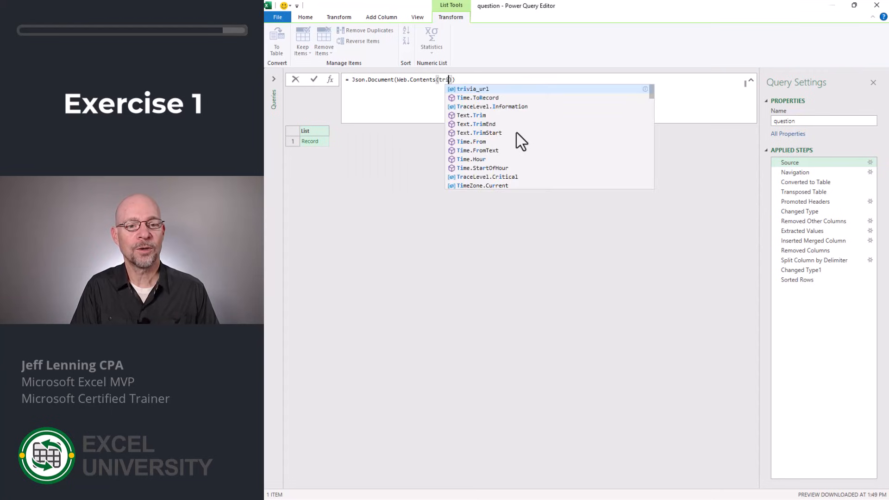
{"action": "left_click", "coordinate": [495, 92]}
{"action": "left_click", "coordinate": [505, 85]}
{"action": "key", "text": "Return"}
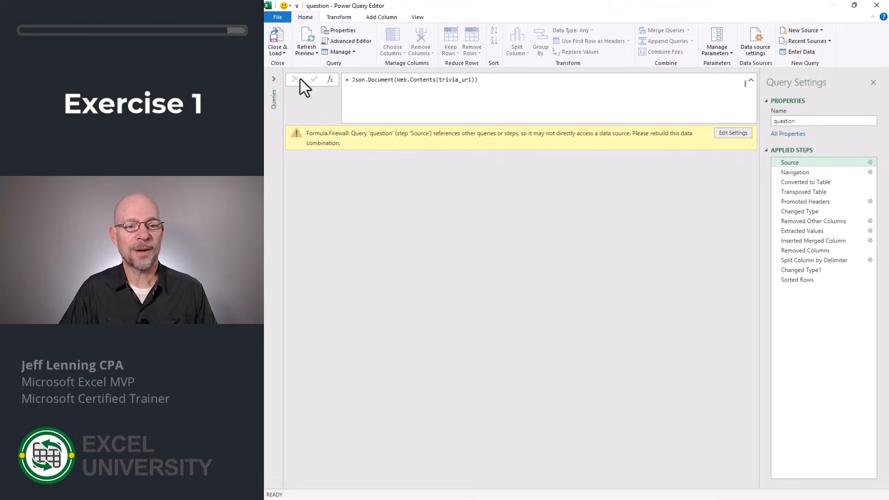
Step: Set the current workbook's query privacy option to ignore the Privacy Levels and potentially improve performance
{"action": "left_click", "coordinate": [279, 19]}
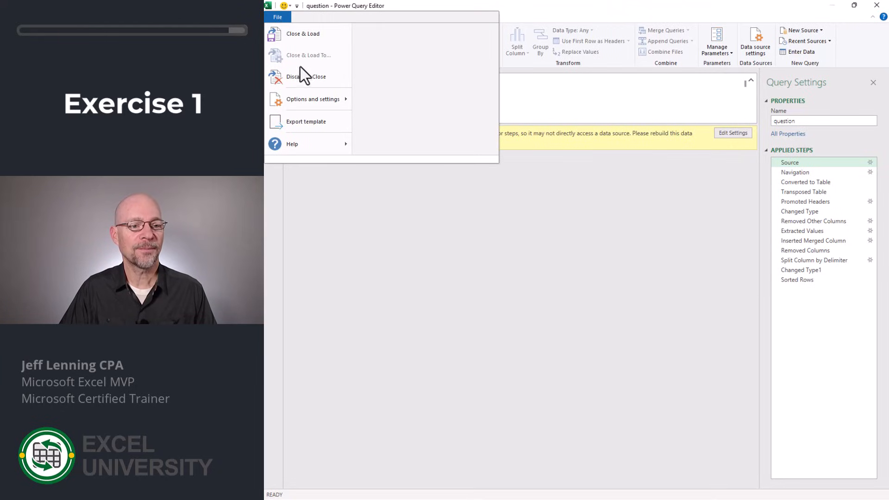
{"action": "mouse_move", "coordinate": [315, 100]}
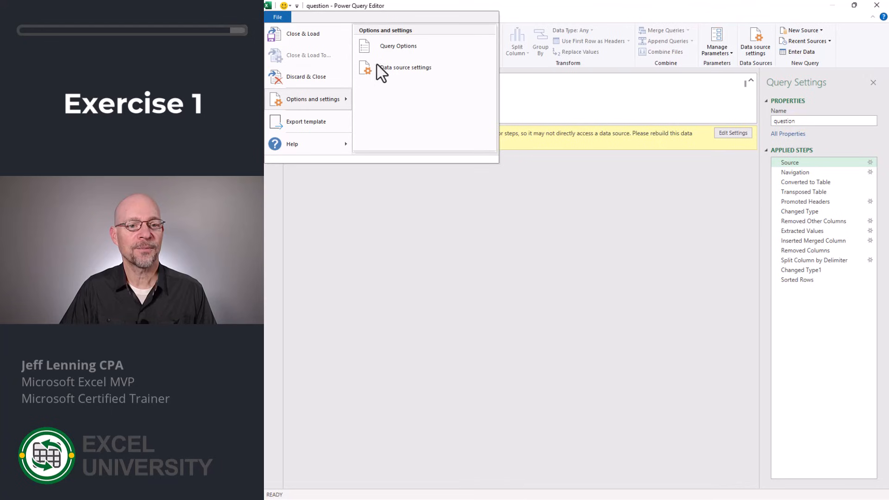
{"action": "left_click", "coordinate": [400, 46]}
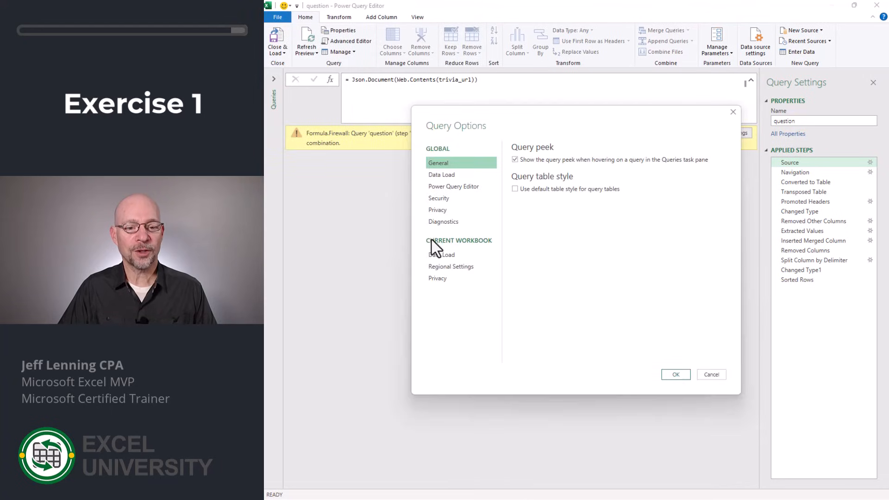
{"action": "left_click", "coordinate": [449, 280]}
{"action": "left_click", "coordinate": [522, 170]}
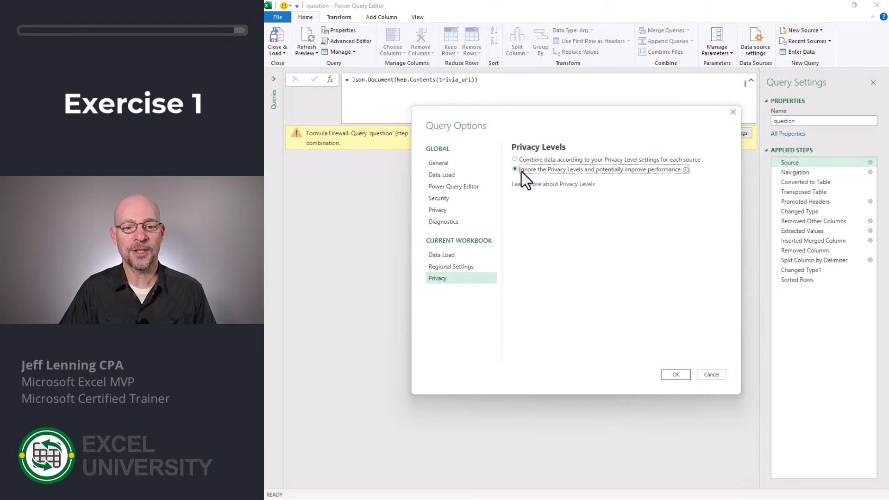
{"action": "left_click", "coordinate": [672, 374]}
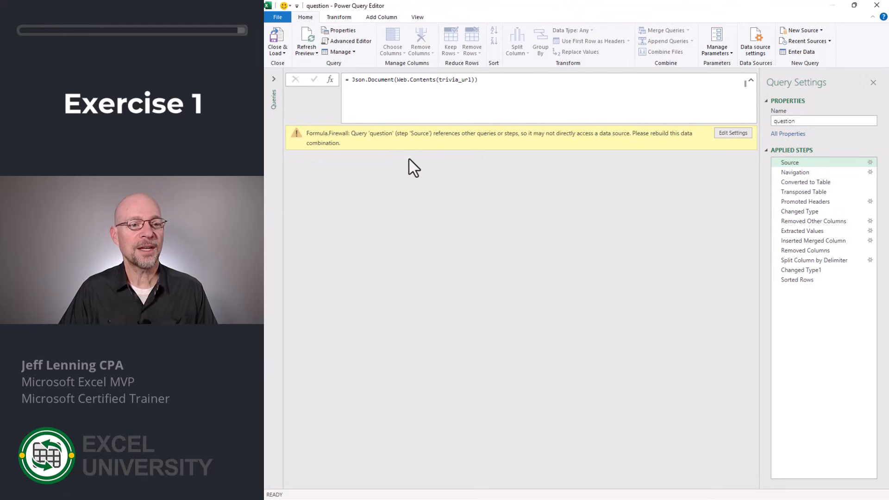
Step: Refresh the question query's preview, and close and load the query back to the Exercise 1 worksheet
{"action": "left_click", "coordinate": [307, 37]}
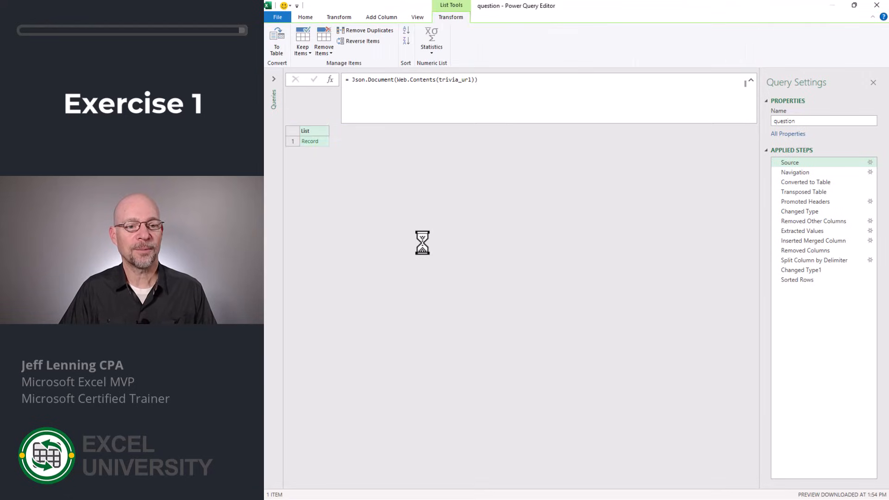
{"action": "left_click", "coordinate": [304, 17]}
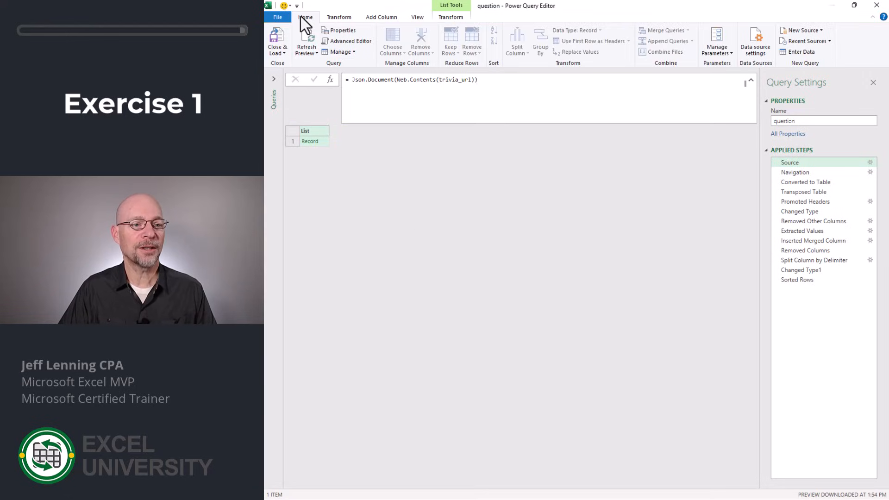
{"action": "left_click", "coordinate": [280, 39]}
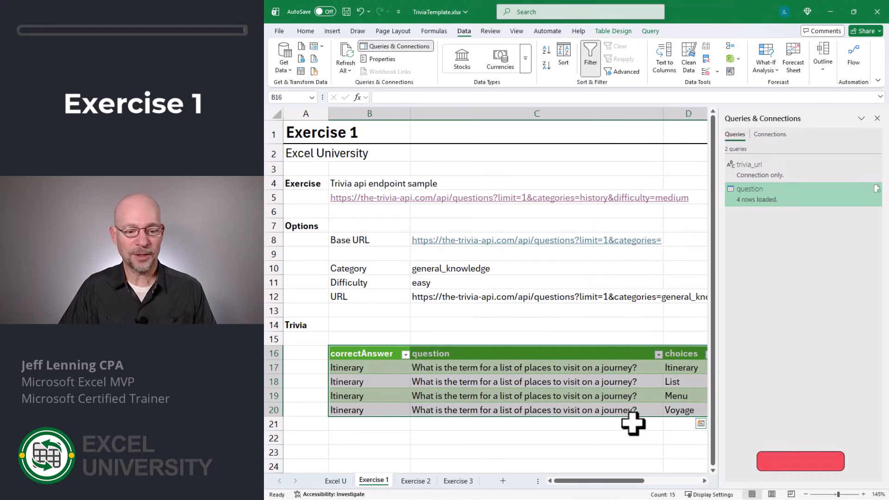
{"action": "left_click", "coordinate": [452, 432]}
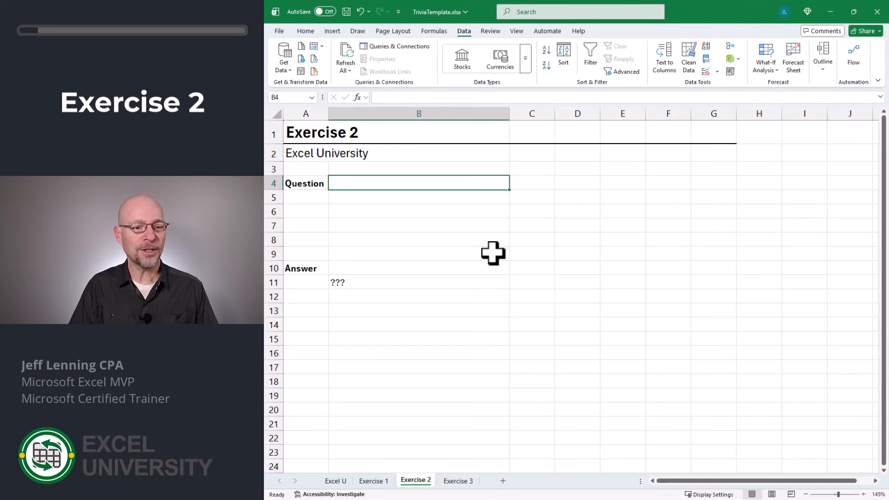
Step: Link cell B4 on the Exercise 2 sheet to the question text with the formula ='Exercise 1'!C17
{"action": "type", "text": "="}
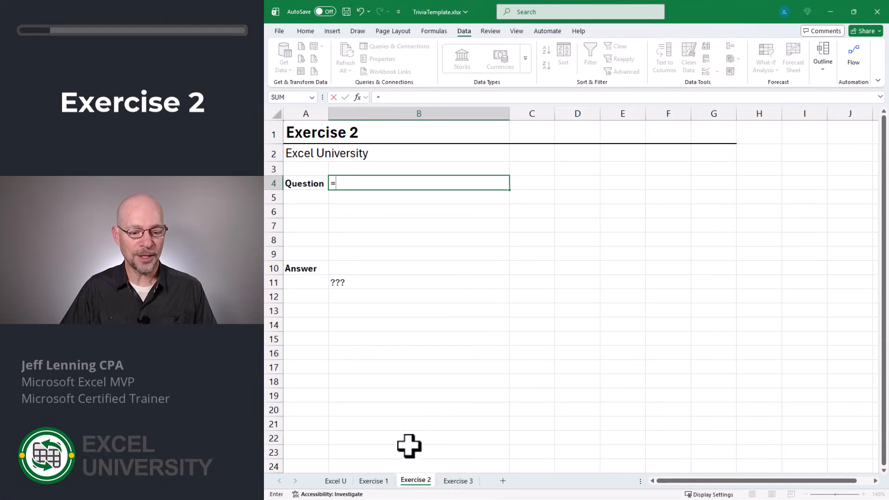
{"action": "left_click", "coordinate": [376, 482]}
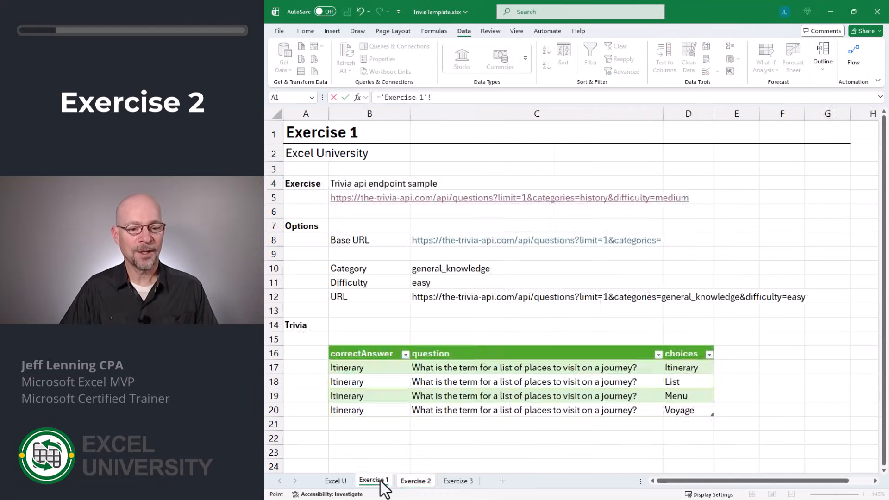
{"action": "left_click", "coordinate": [440, 366]}
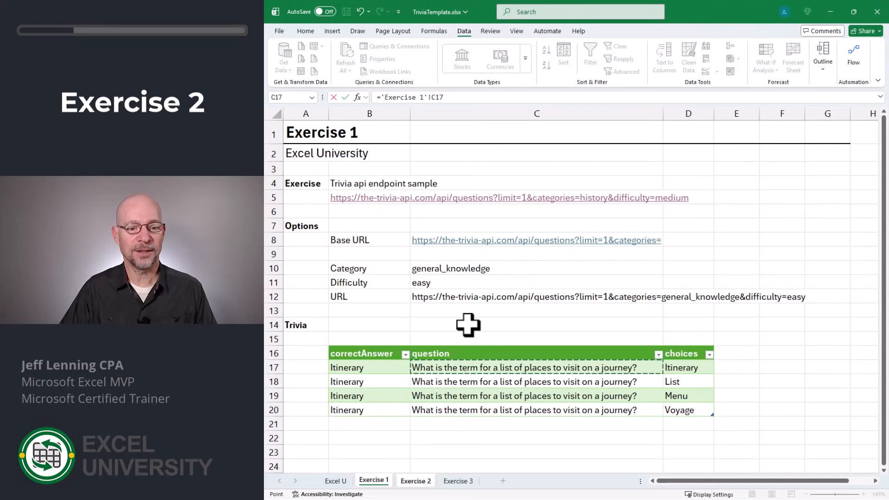
{"action": "key", "text": "Return"}
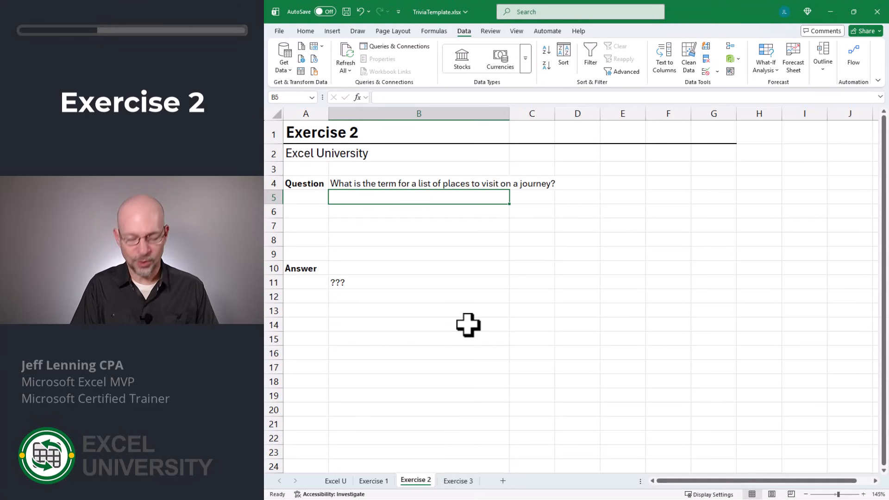
Step: Link cell B5 on the Exercise 2 sheet to the answer choices on Exercise 1 with the formula =question[choices]
{"action": "type", "text": "="}
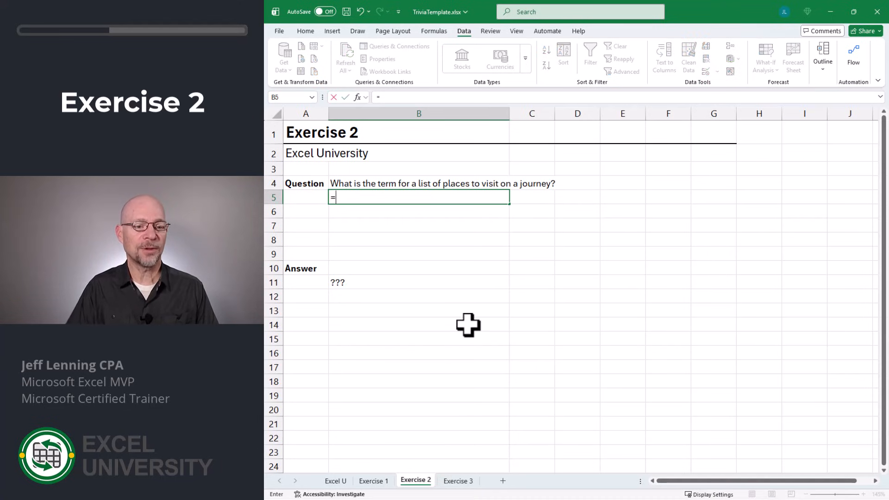
{"action": "left_click", "coordinate": [374, 482]}
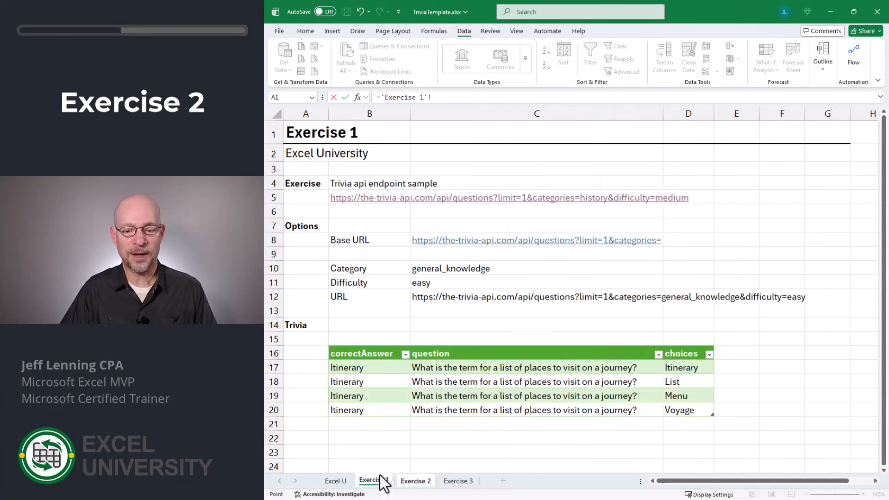
{"action": "left_click_drag", "start_coordinate": [680, 367], "coordinate": [685, 407]}
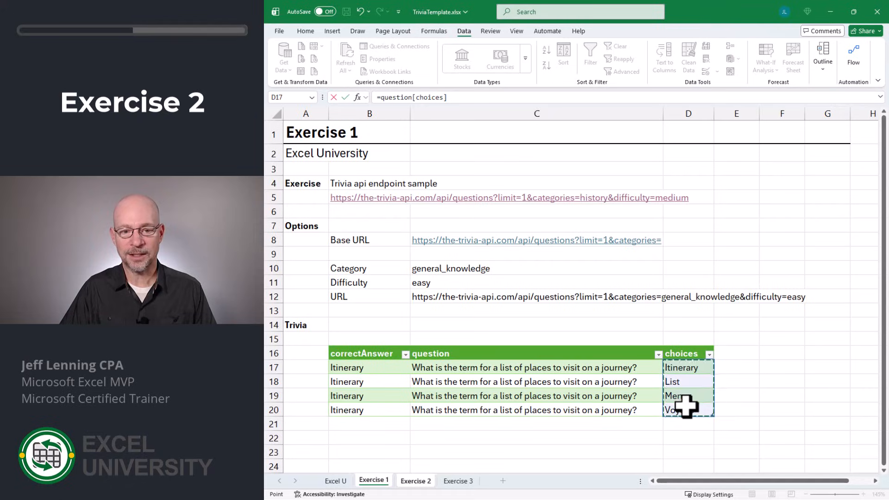
{"action": "key", "text": "Return"}
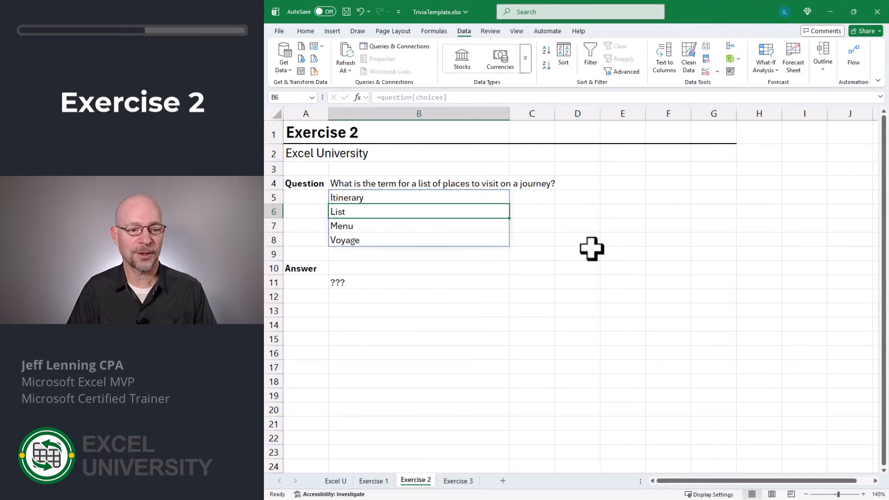
Step: Select the answer cell B11 on the Exercise 2 sheet, and refresh all of the workbook's queries to retrieve another trivia question
{"action": "key", "text": "Down"}
{"action": "key", "text": "Down"}
{"action": "key", "text": "Down"}
{"action": "key", "text": "Down"}
{"action": "key", "text": "Down"}
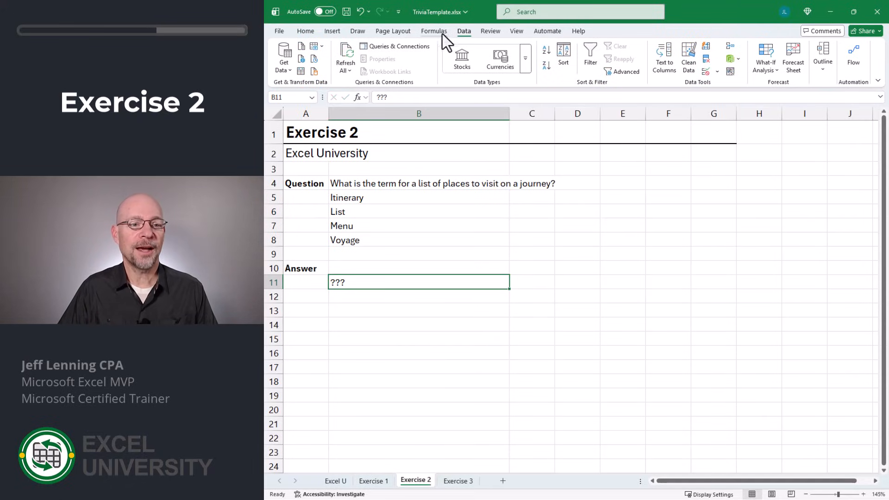
{"action": "left_click", "coordinate": [351, 48]}
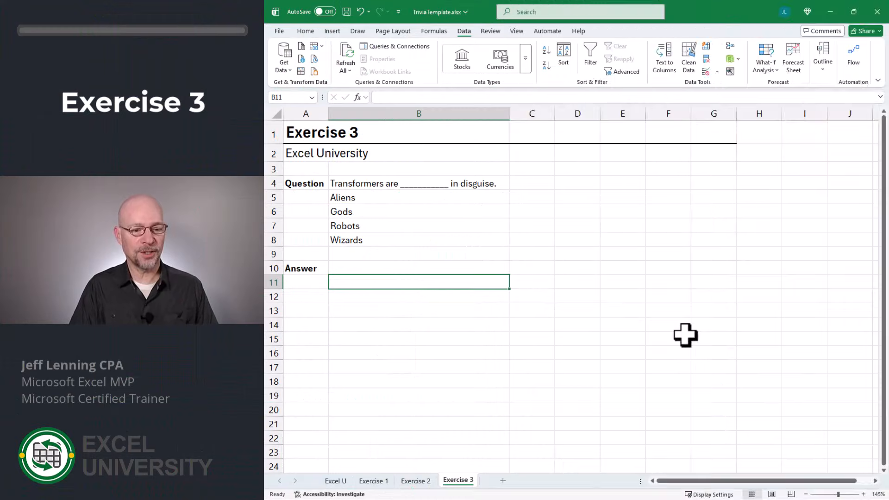
Step: Link cell B11 on the Exercise 3 sheet to the correct answer with the formula ='Exercise 1'!B17
{"action": "type", "text": "="}
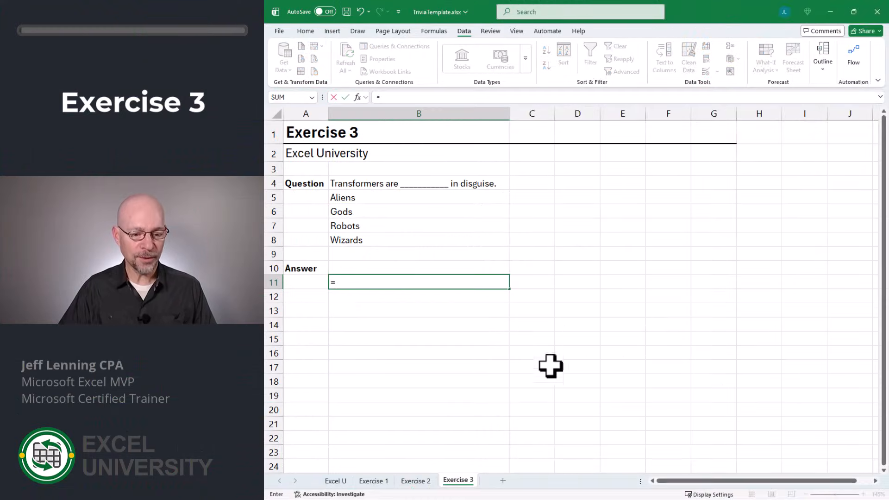
{"action": "left_click", "coordinate": [382, 483]}
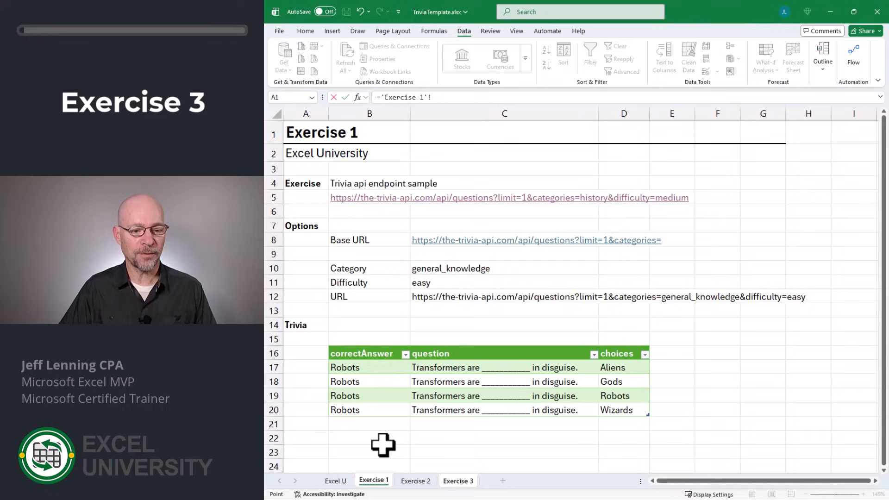
{"action": "left_click", "coordinate": [378, 368]}
{"action": "key", "text": "Return"}
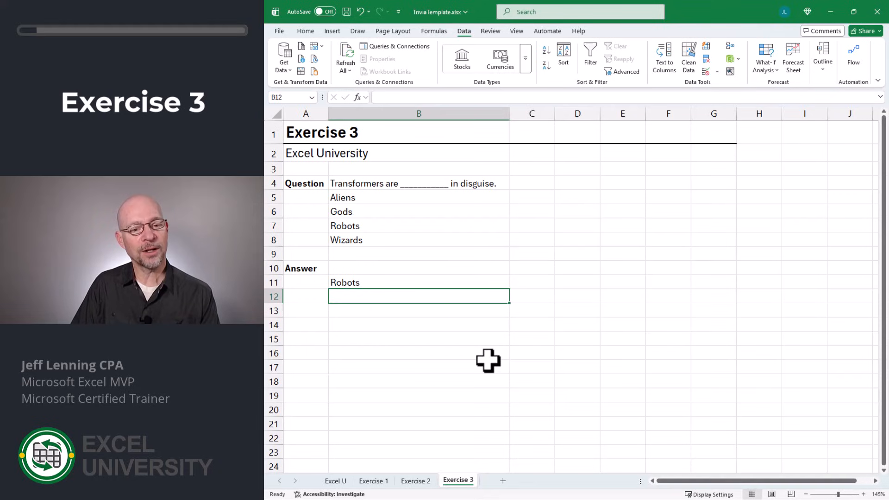
Step: Compare the answer cell with the Exercise 2 sheet, and insert a checkbox in cell B10 on the Exercise 3 sheet
{"action": "key", "text": "ctrl+Page_Up"}
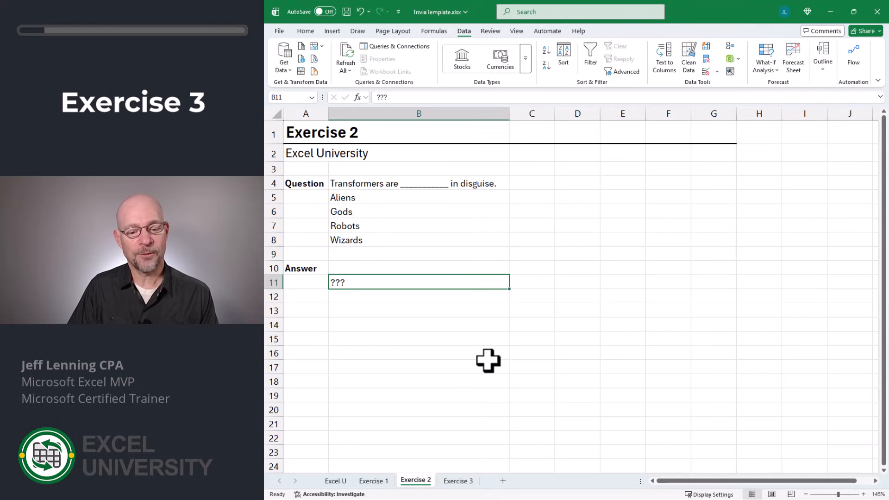
{"action": "key", "text": "ctrl+Page_Down"}
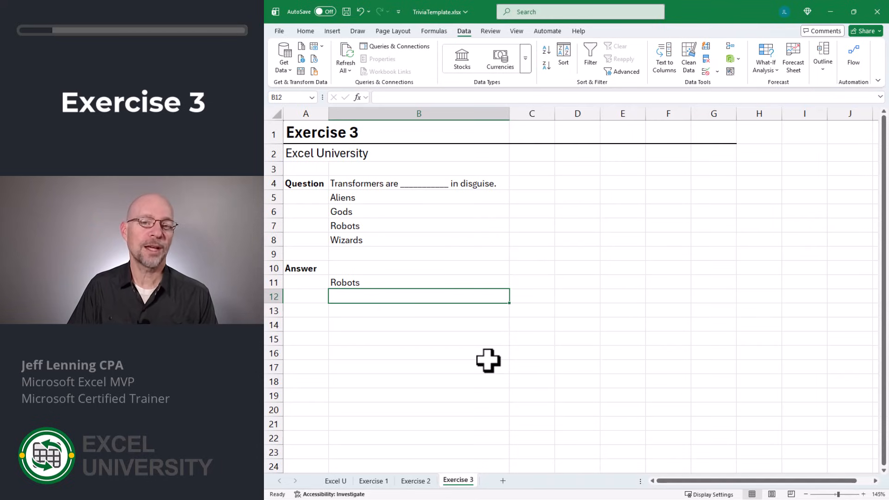
{"action": "left_click", "coordinate": [380, 269]}
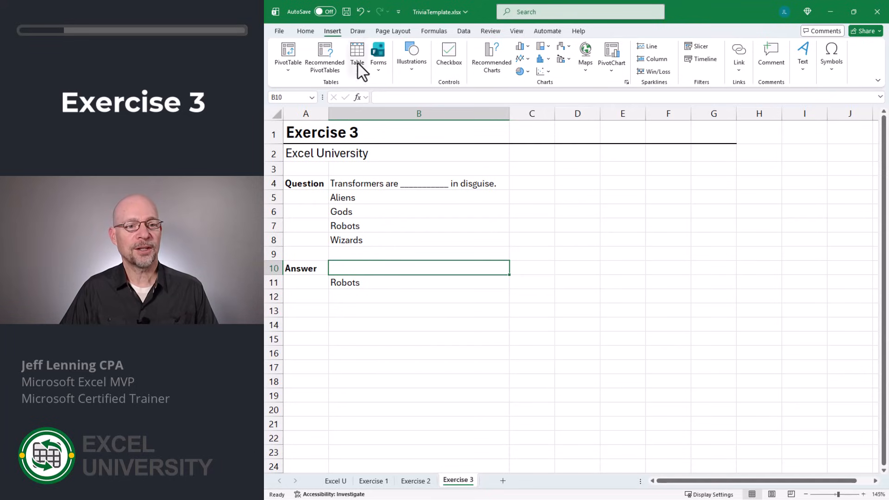
Step: Change the formula in B11 to =IF(B10,'Exercise 1'!B17,"Check to reveal") so the checkbox controls the answer
{"action": "left_click", "coordinate": [382, 282]}
{"action": "key", "text": "F2"}
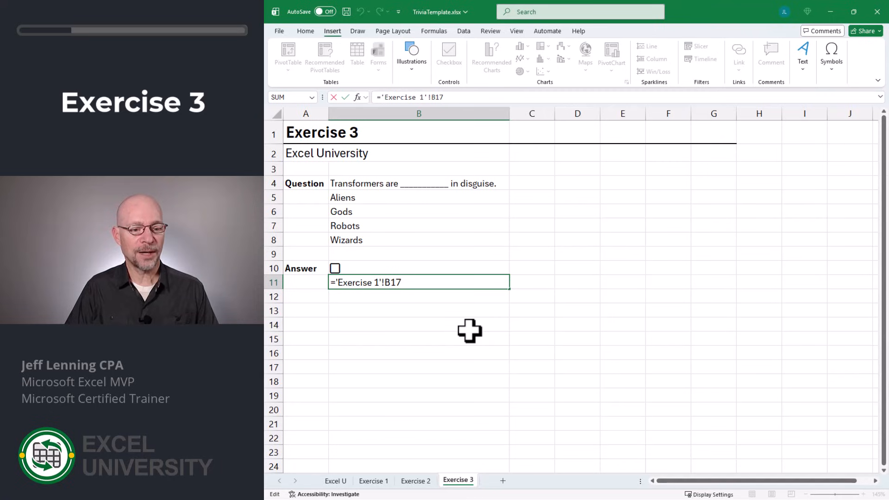
{"action": "type", "text": "IF("}
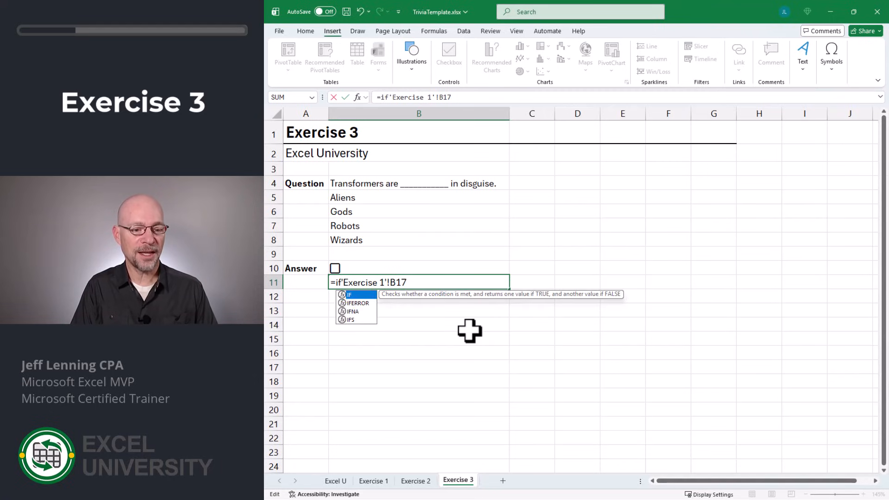
{"action": "left_click", "coordinate": [363, 268]}
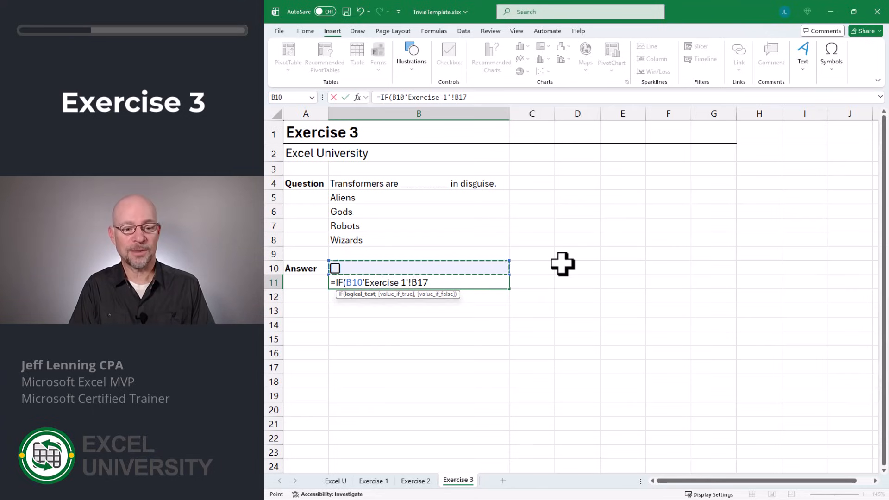
{"action": "type", "text": ","}
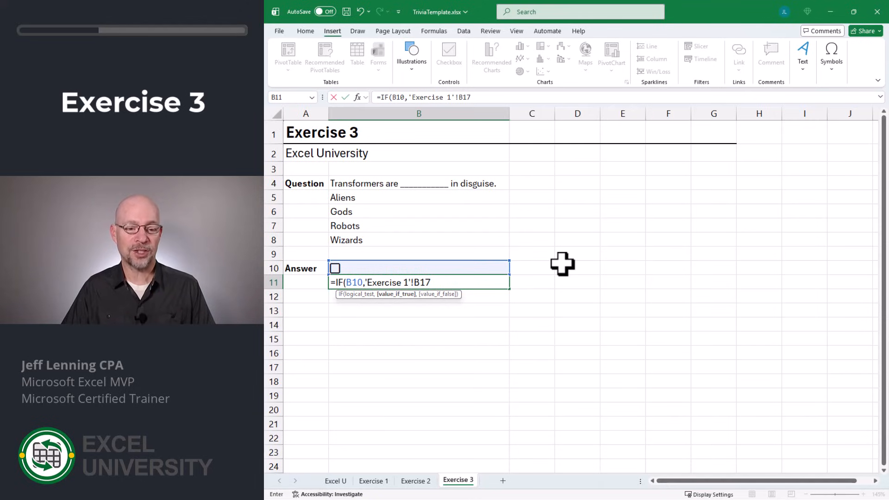
{"action": "left_click", "coordinate": [453, 283]}
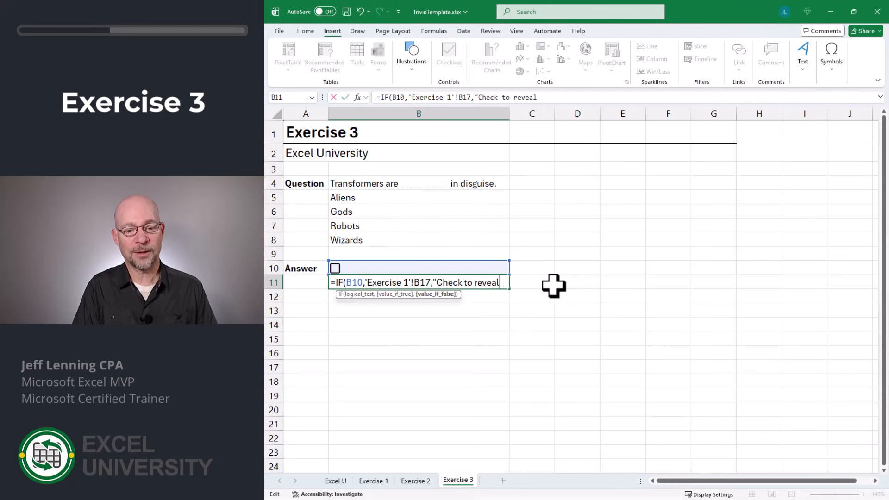
{"action": "type", "text": "\")"}
{"action": "key", "text": "Return"}
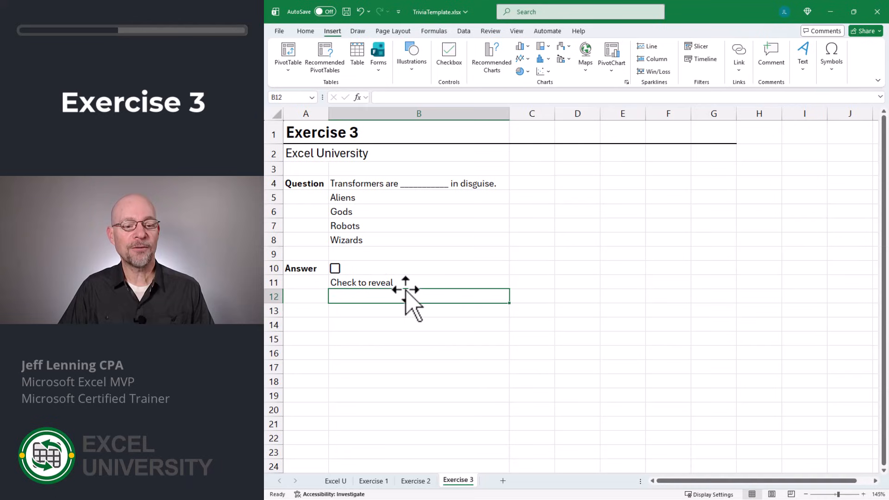
Step: Refresh all queries for another question, and test the B10 checkbox by checking, unchecking and rechecking it
{"action": "left_click", "coordinate": [464, 31]}
{"action": "left_click", "coordinate": [346, 58]}
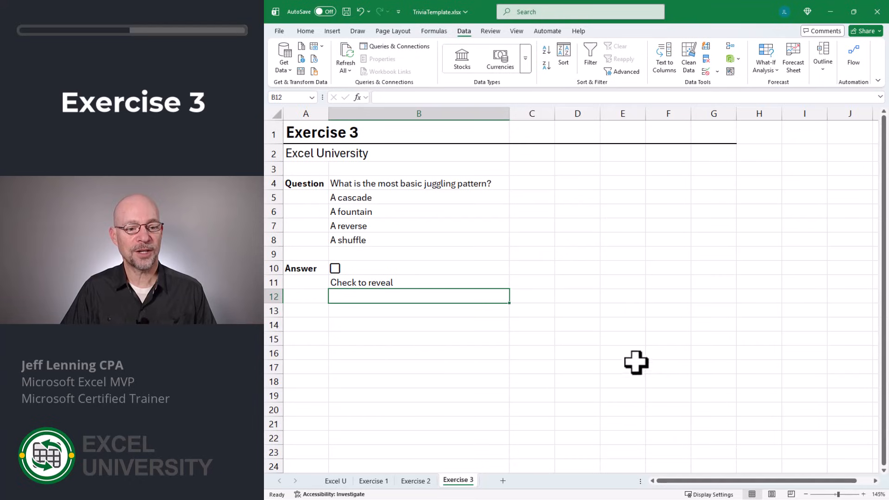
{"action": "left_click", "coordinate": [335, 270]}
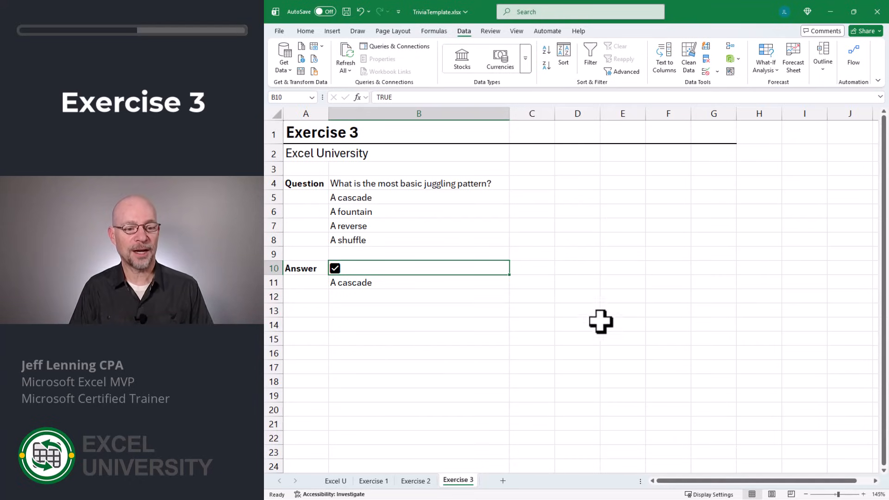
{"action": "left_click", "coordinate": [335, 269]}
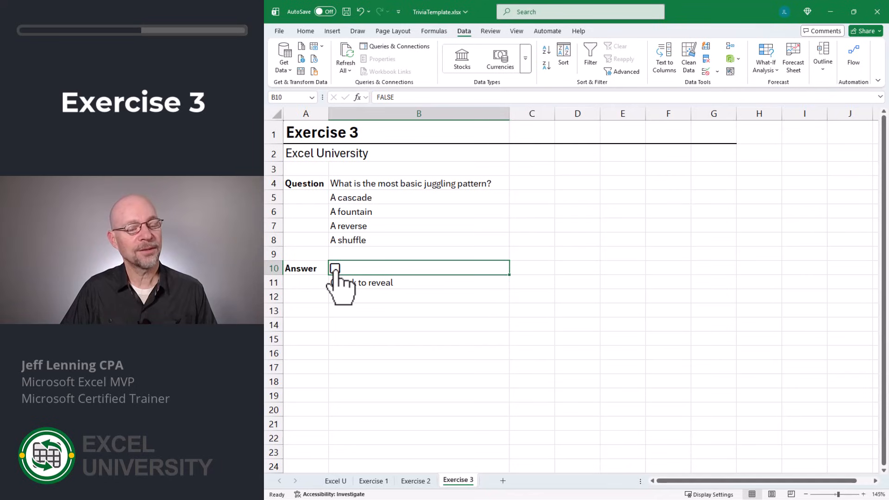
{"action": "left_click", "coordinate": [336, 270]}
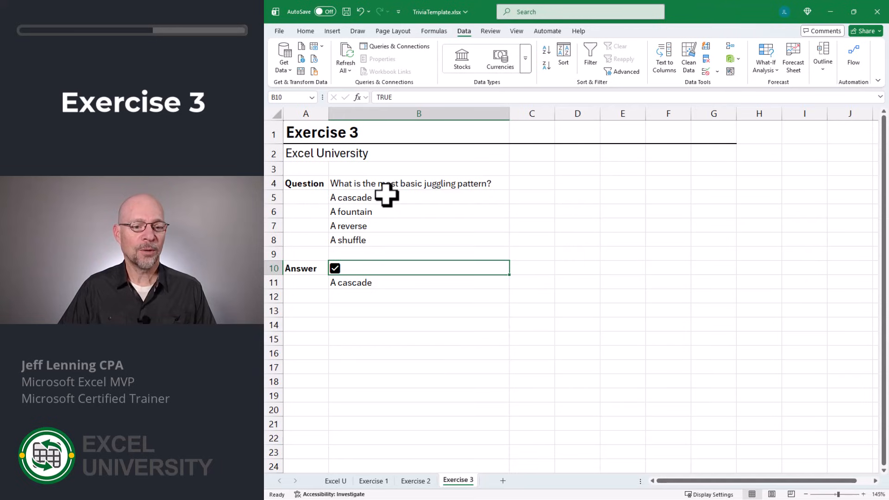
Step: Add an Equal To conditional formatting rule to choices B5:B8, comparing with =$B$11 and using Green Fill with Dark Green Text
{"action": "left_click_drag", "start_coordinate": [387, 197], "coordinate": [387, 238]}
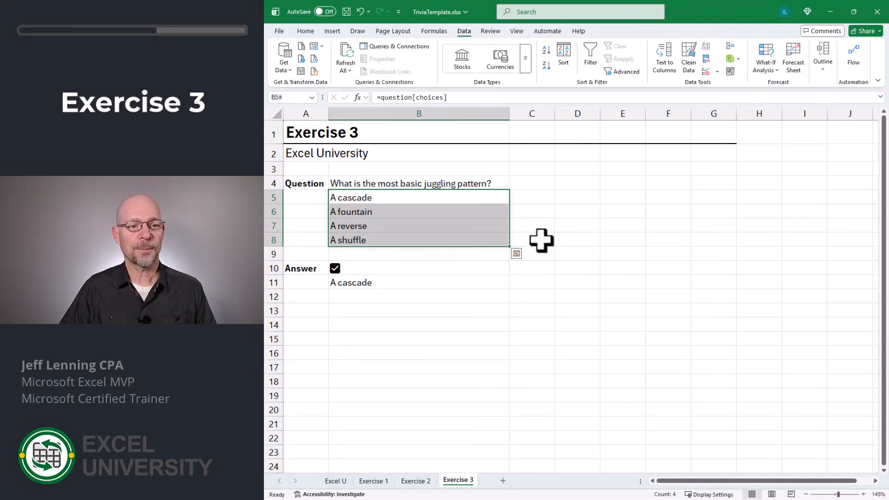
{"action": "left_click", "coordinate": [305, 31]}
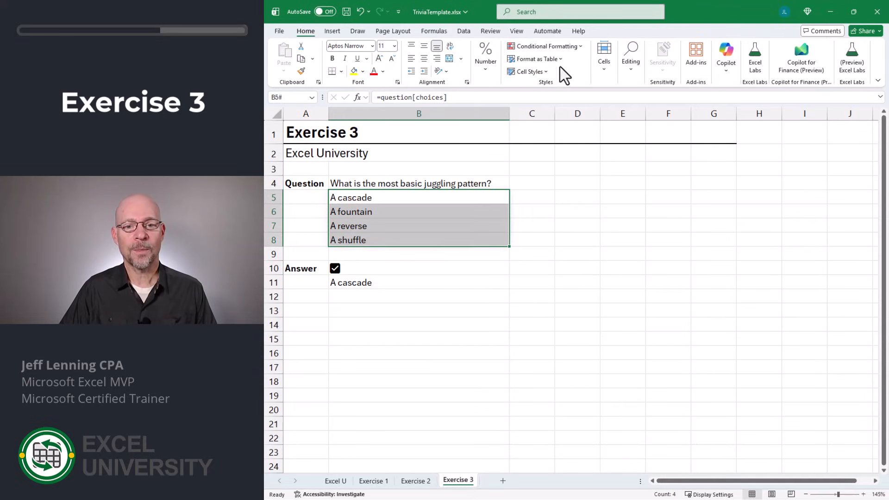
{"action": "left_click", "coordinate": [576, 45]}
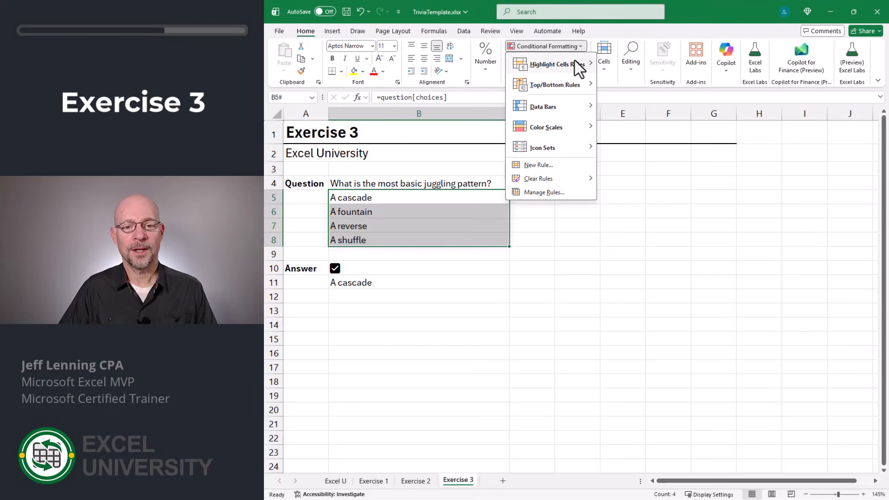
{"action": "mouse_move", "coordinate": [575, 64]}
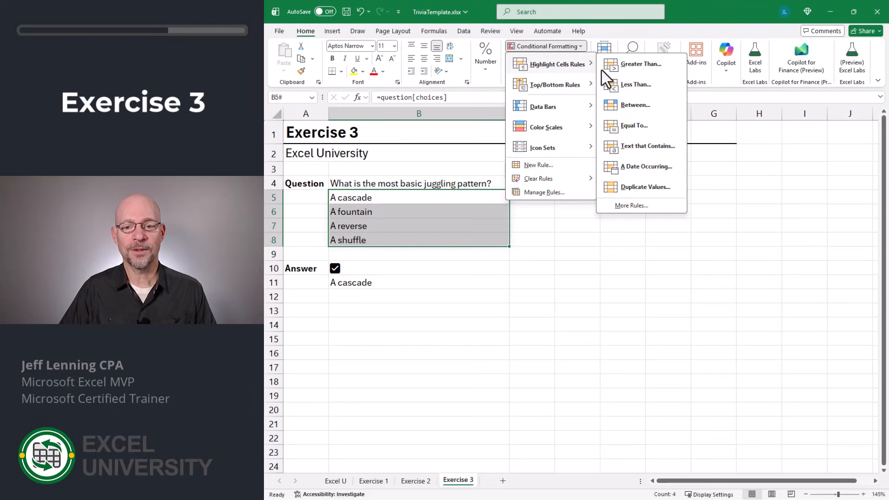
{"action": "left_click", "coordinate": [635, 129]}
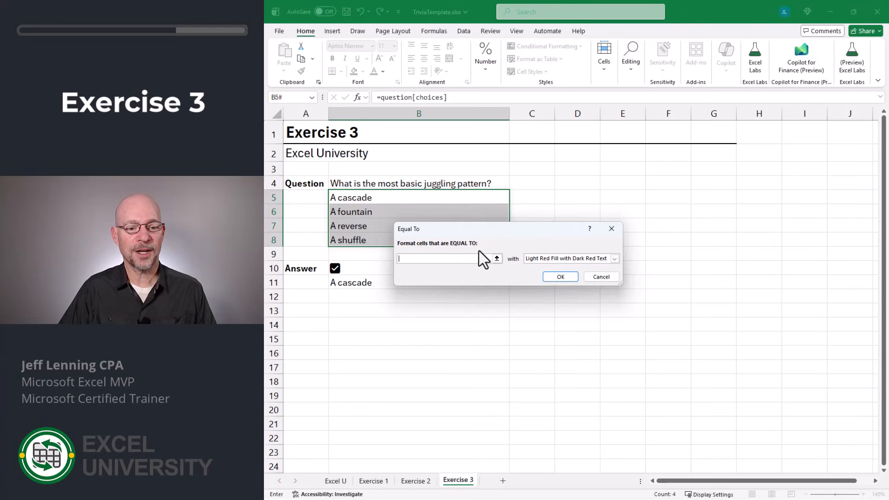
{"action": "left_click", "coordinate": [352, 283]}
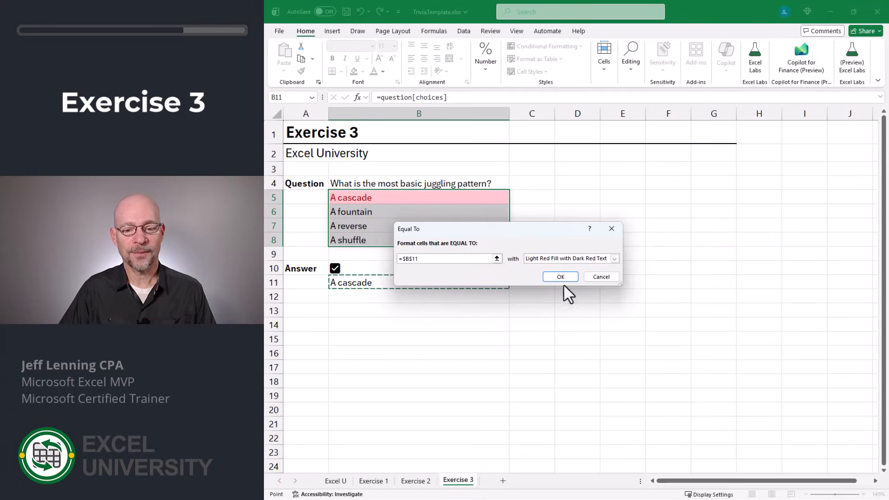
{"action": "left_click", "coordinate": [572, 260]}
{"action": "left_click", "coordinate": [566, 282]}
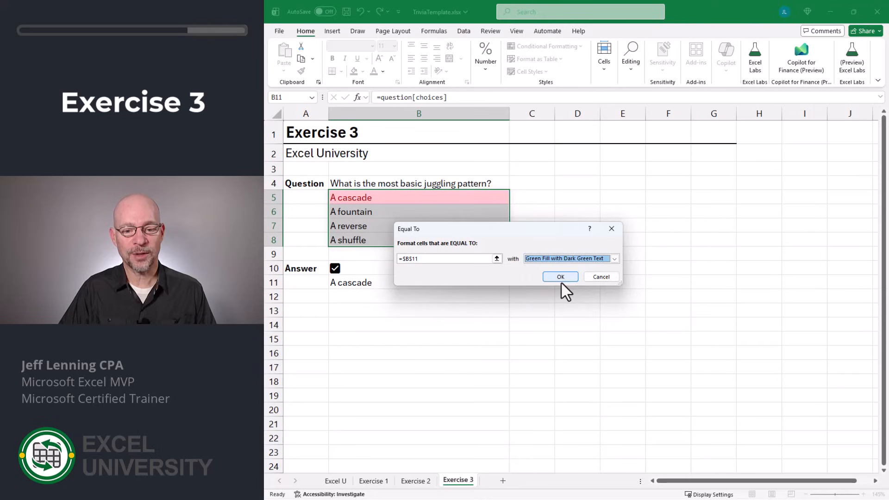
{"action": "left_click", "coordinate": [560, 277]}
{"action": "left_click", "coordinate": [563, 323]}
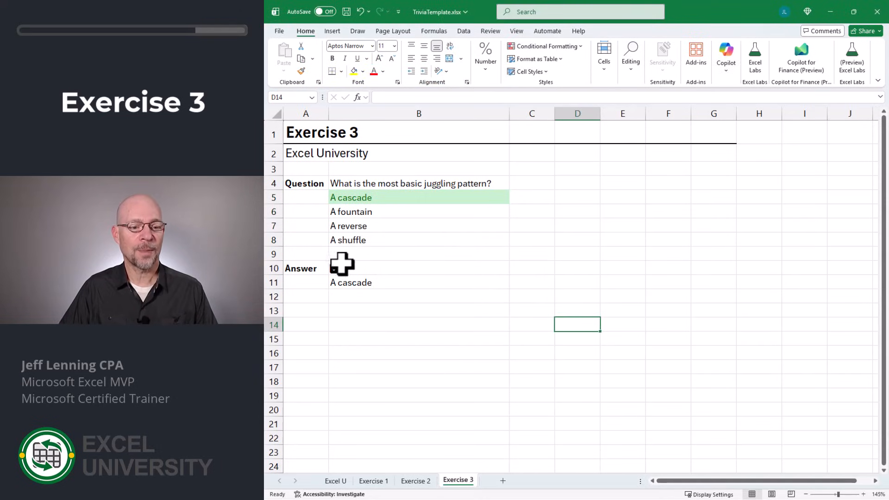
Step: Uncheck and recheck the B10 checkbox to test the highlighting, and refresh all queries to retrieve another question
{"action": "left_click", "coordinate": [335, 268]}
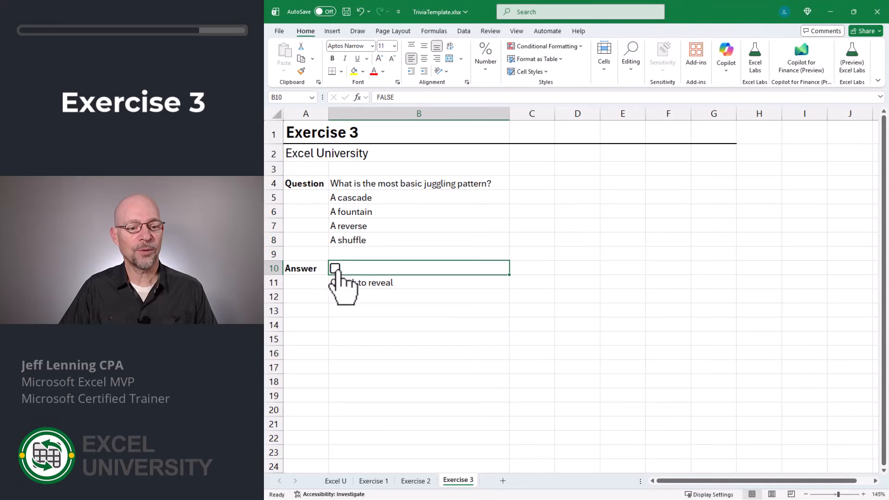
{"action": "left_click", "coordinate": [335, 268]}
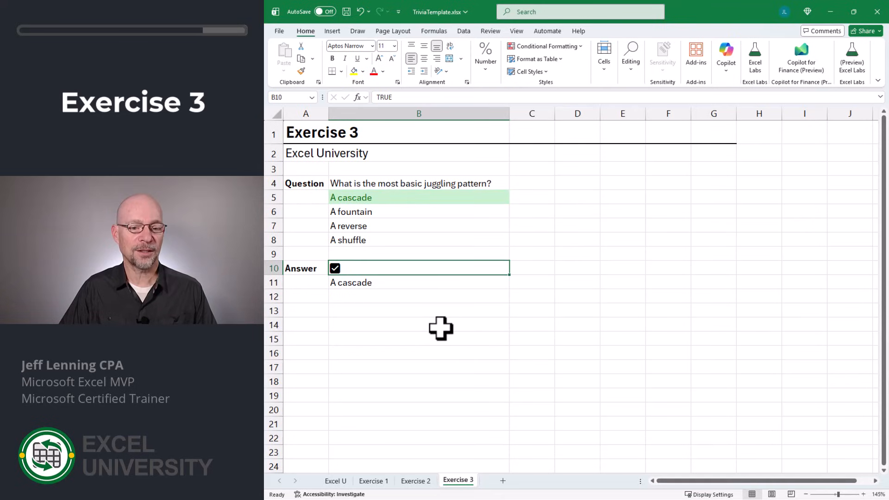
{"action": "left_click", "coordinate": [440, 329]}
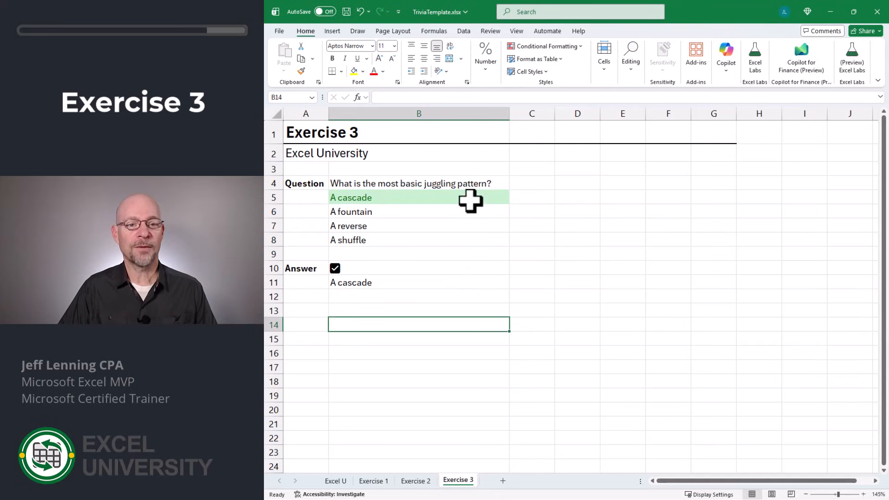
{"action": "left_click", "coordinate": [464, 31]}
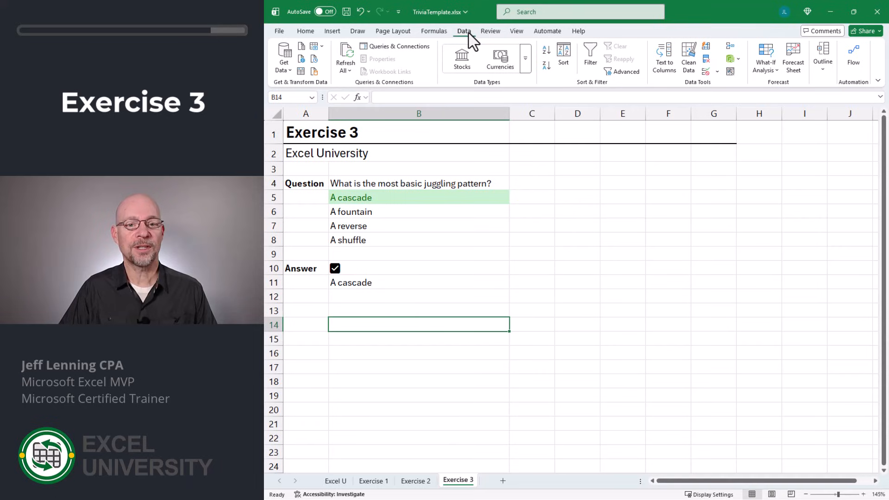
{"action": "left_click", "coordinate": [355, 49]}
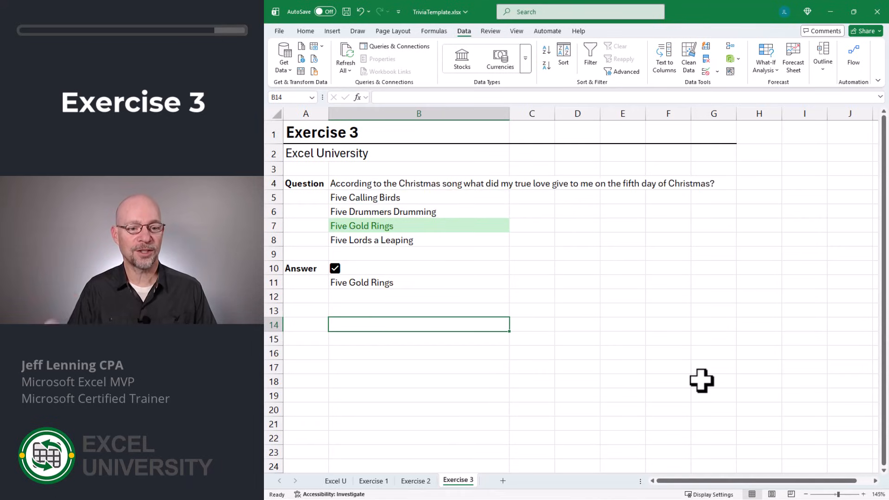